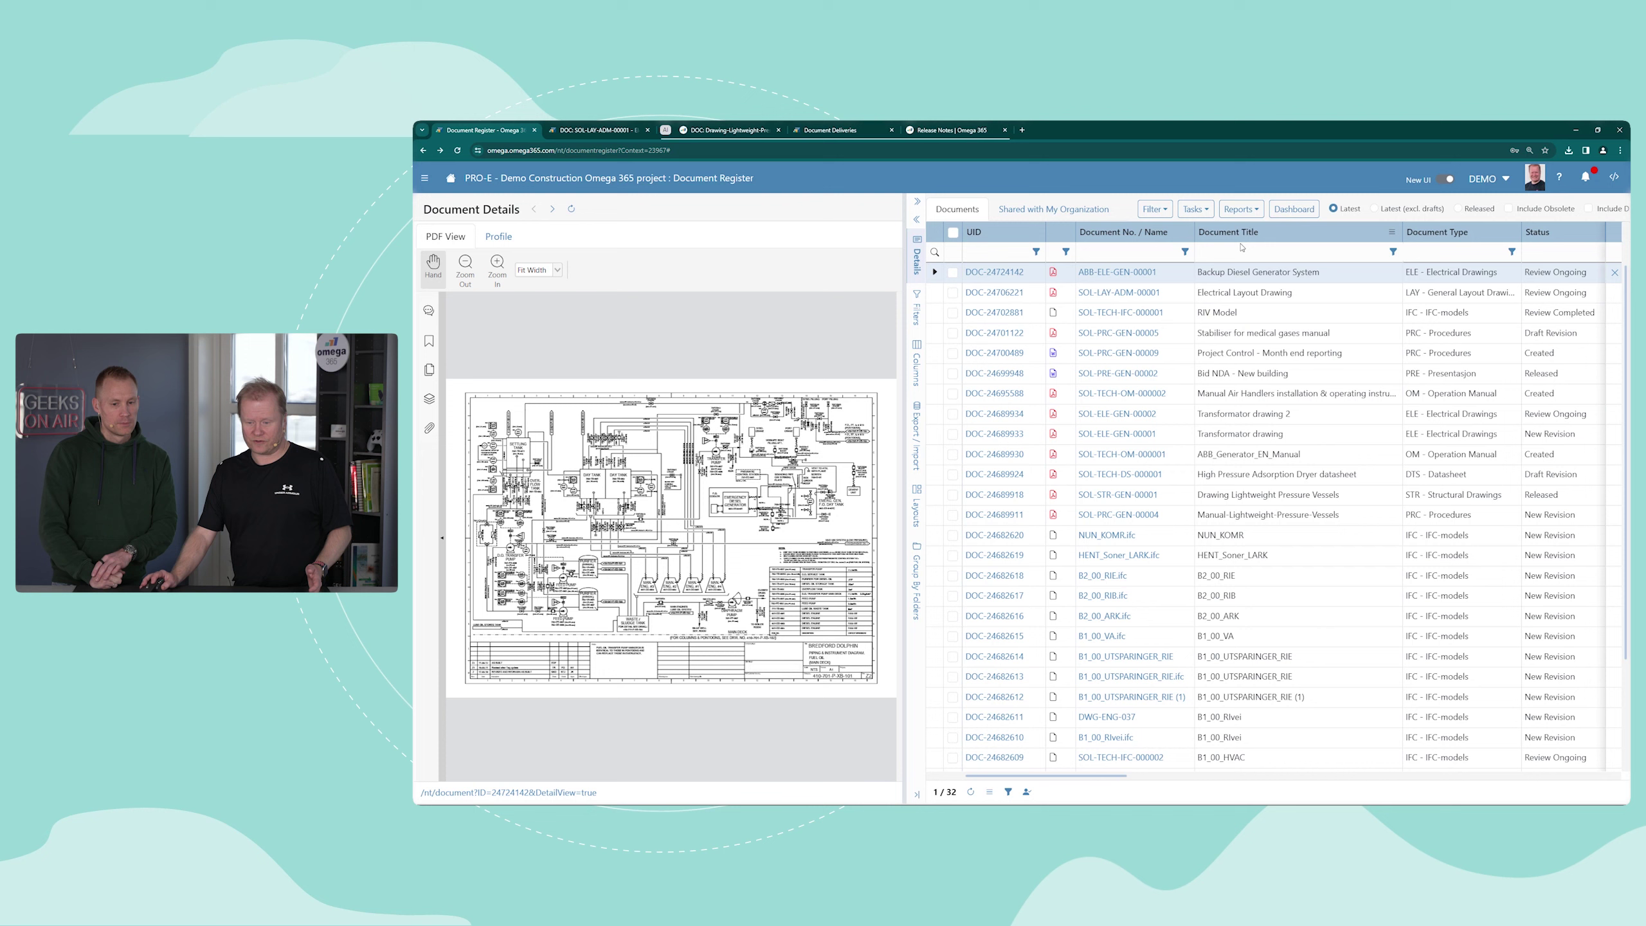
- Filter the register to titles containing 'elect' and select B1_00_Electrical
{"action": "type", "text": "elect"}
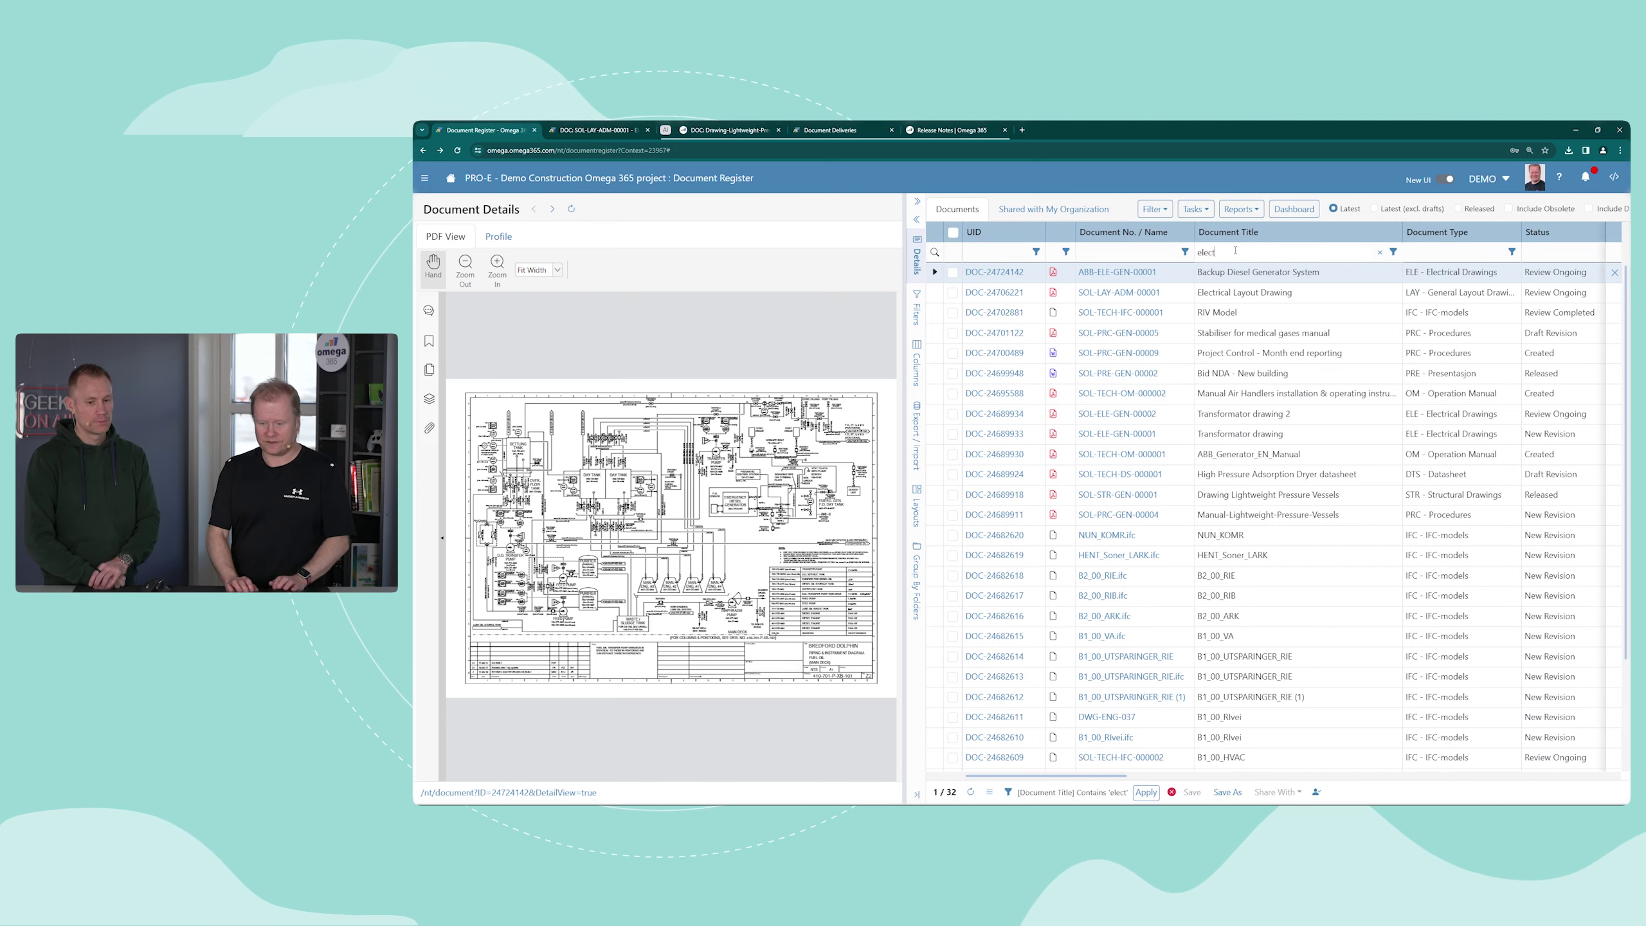
{"action": "key", "text": "Return"}
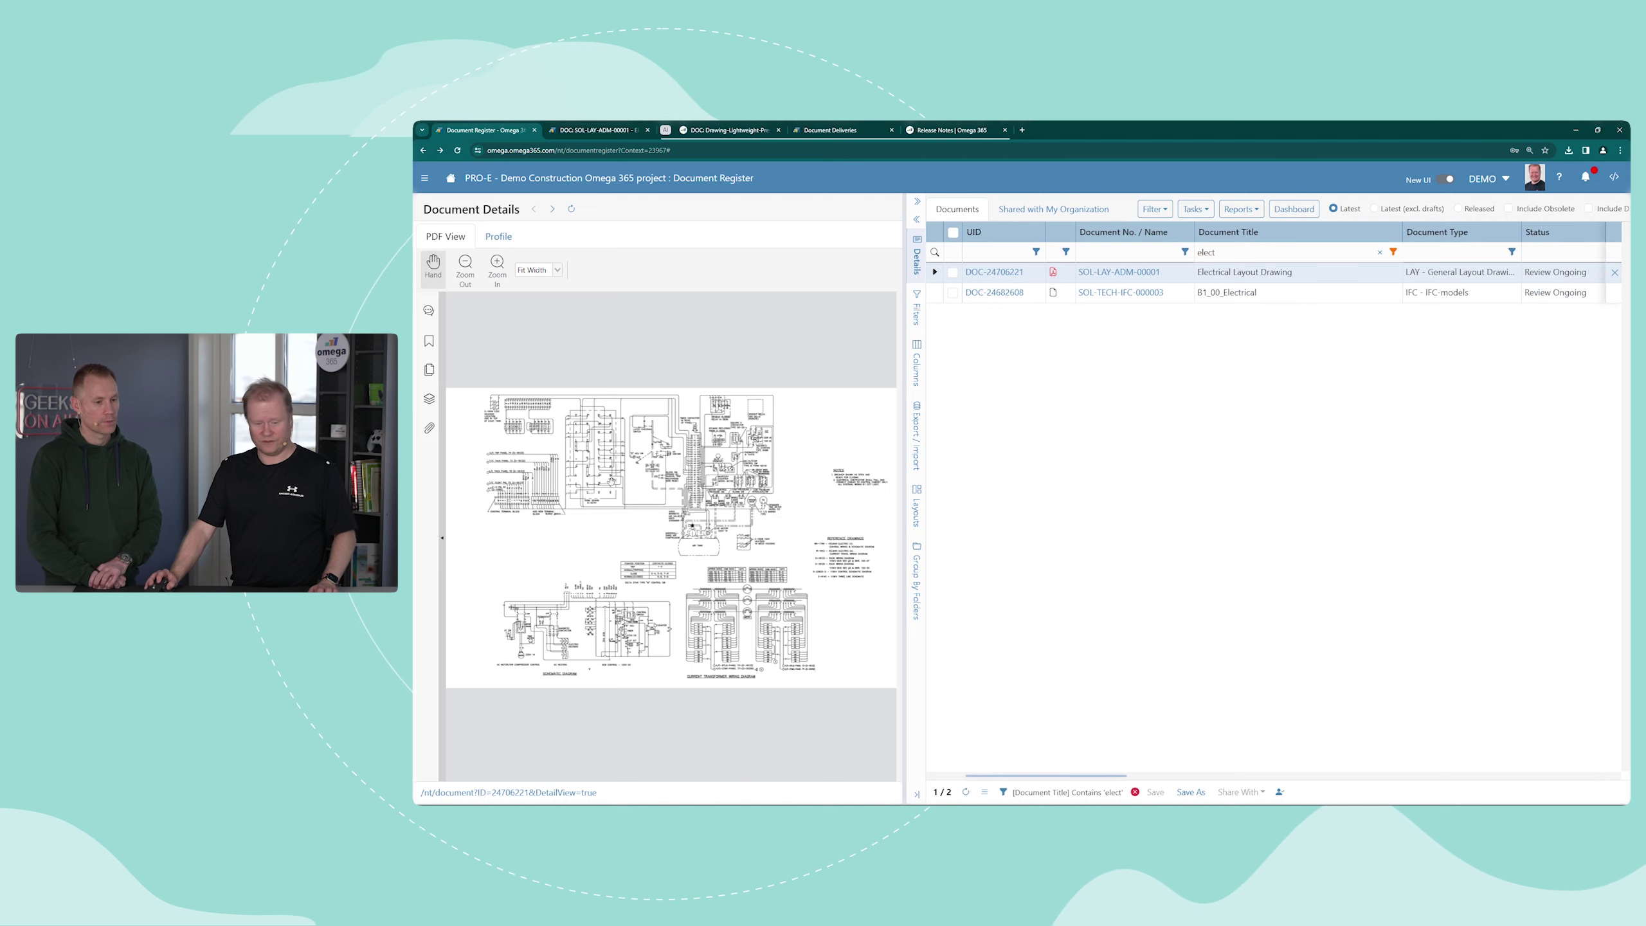
{"action": "left_click", "coordinate": [1397, 294]}
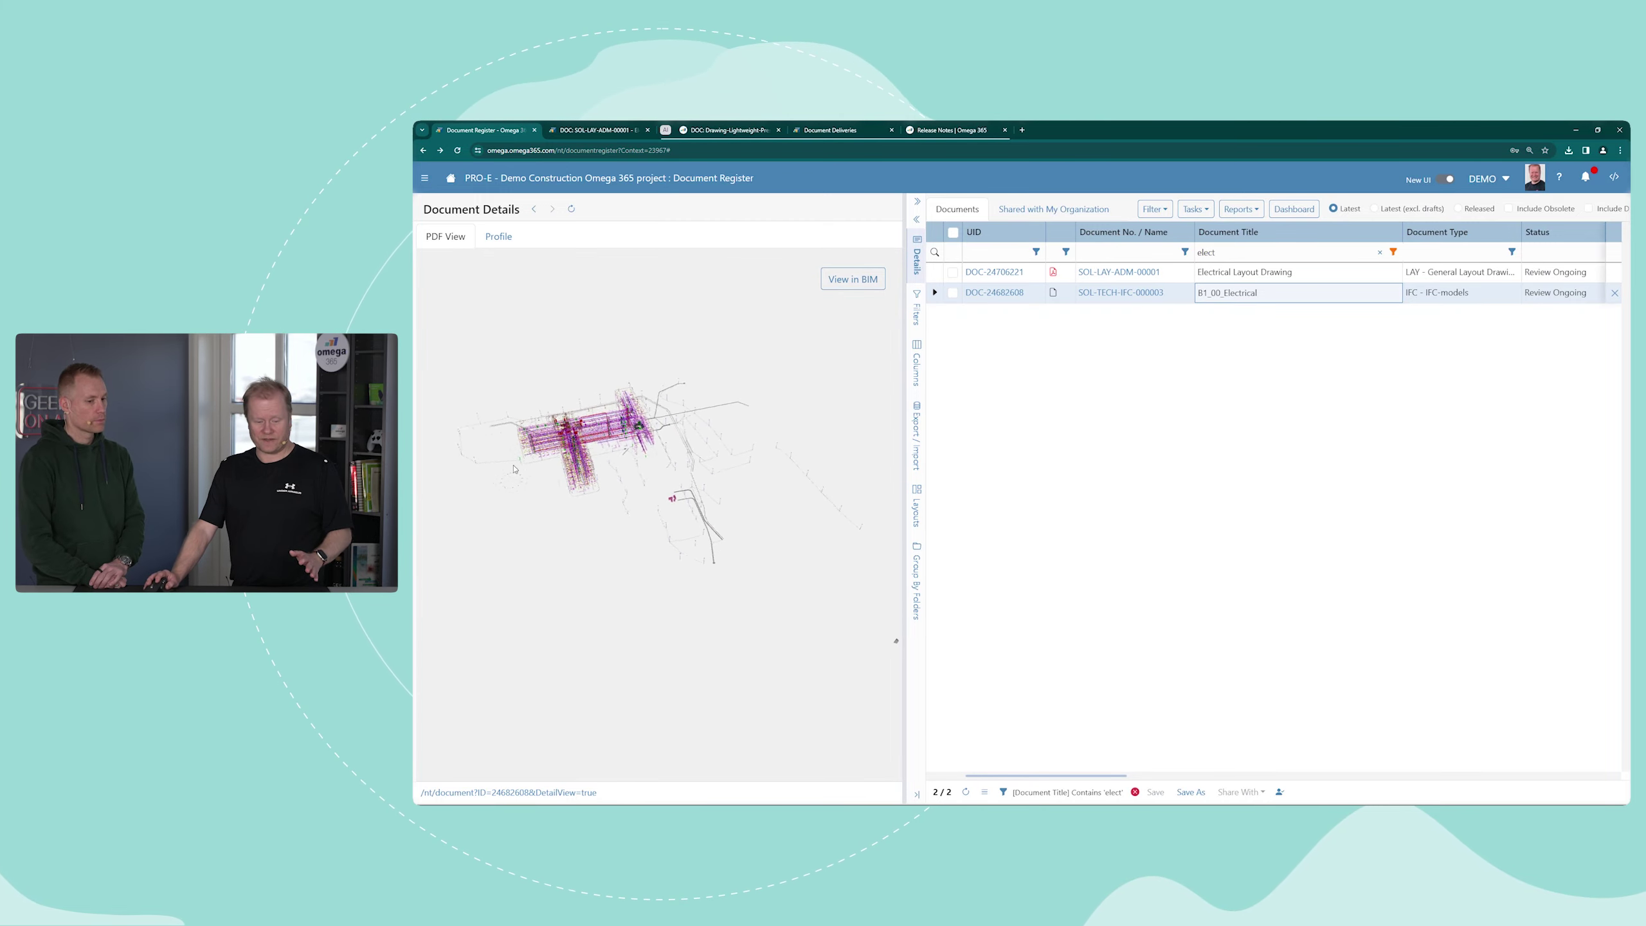
- Zoom and orbit the B1_00_Electrical 3-D model preview
{"action": "scroll", "coordinate": [652, 537], "scroll_direction": "up", "scroll_amount": 3}
{"action": "scroll", "coordinate": [613, 388], "scroll_direction": "up", "scroll_amount": 5}
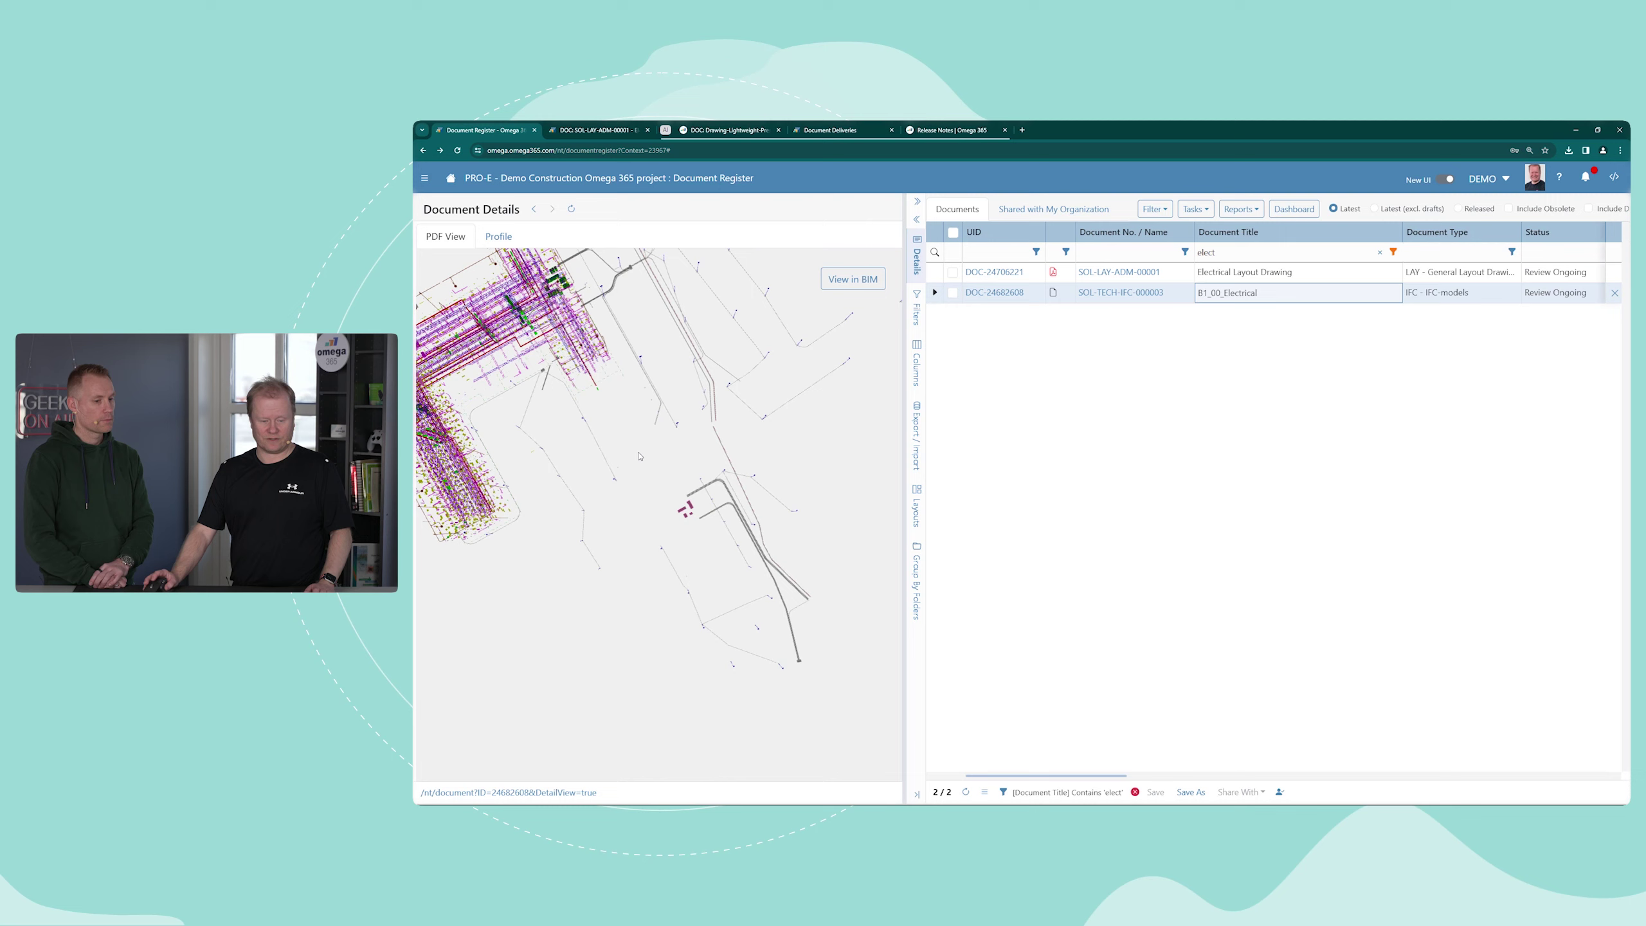
{"action": "left_click_drag", "start_coordinate": [578, 392], "coordinate": [903, 317]}
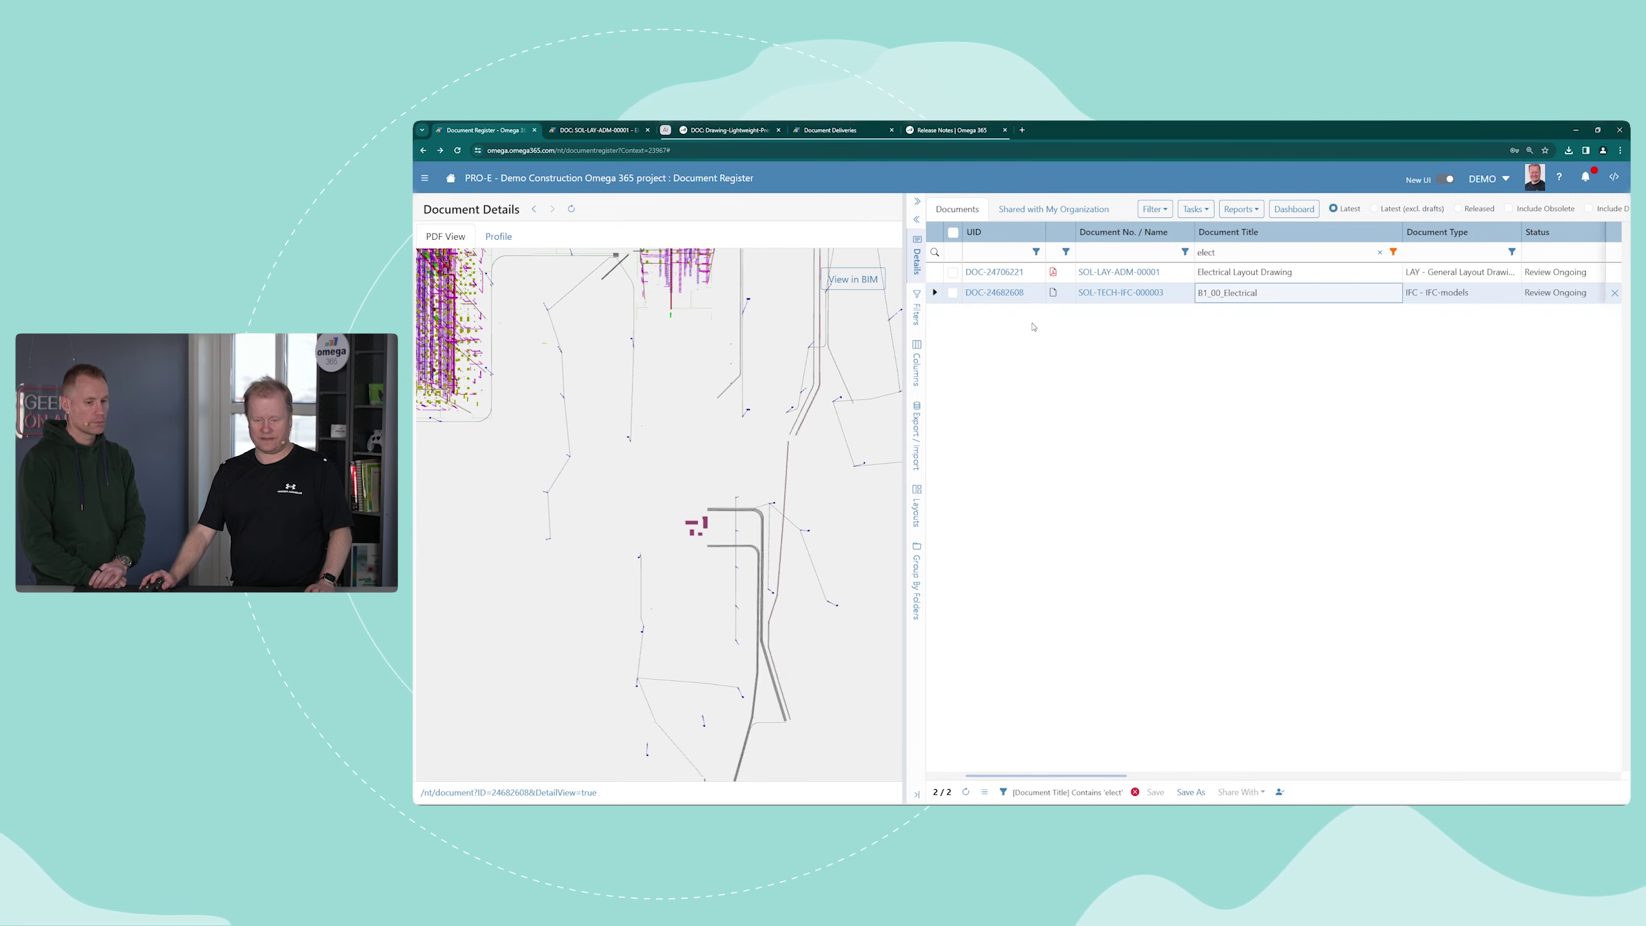
- Open B1_00_Electrical in the full BIM viewer and orbit around the Hospital model
{"action": "left_click", "coordinate": [853, 280]}
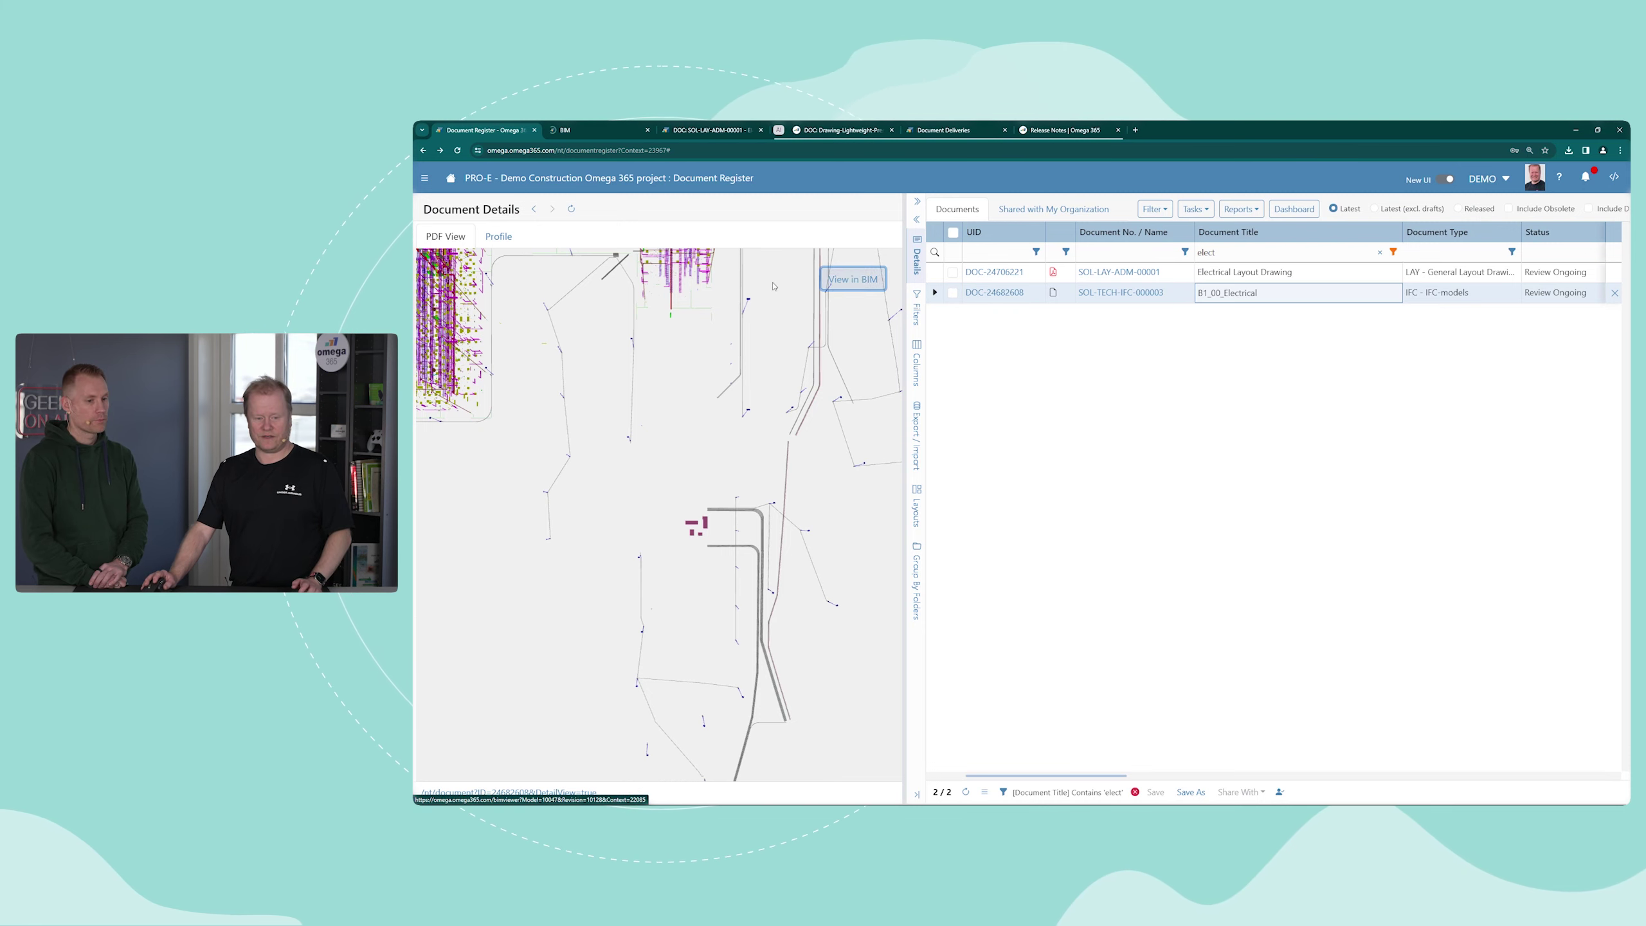
{"action": "left_click", "coordinate": [596, 132]}
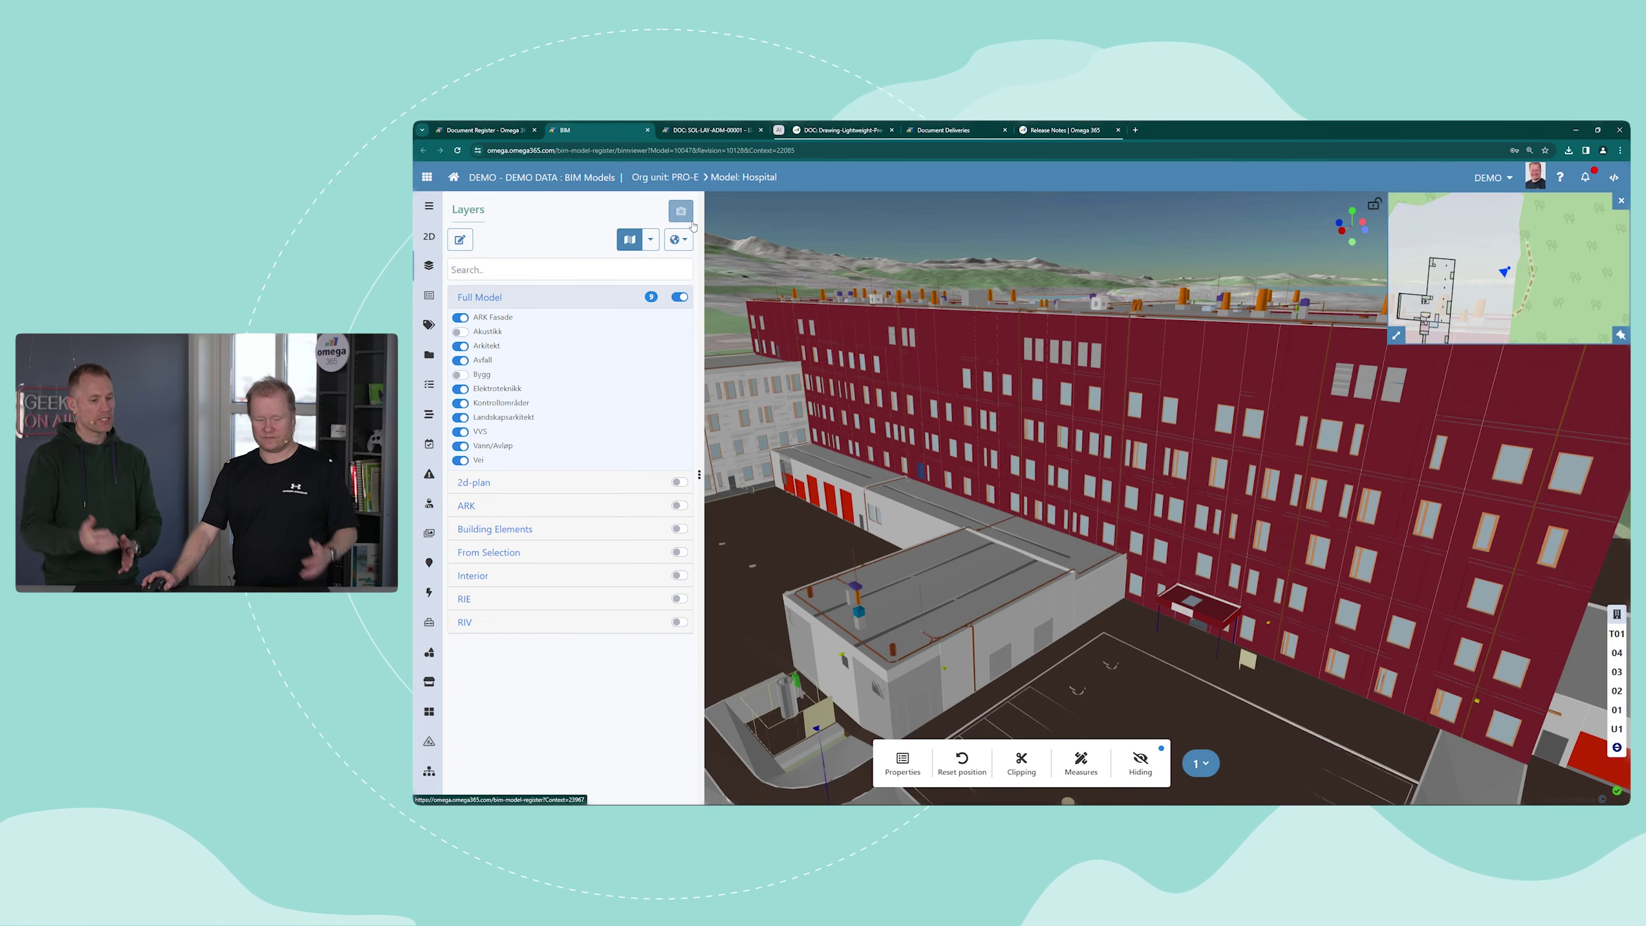
{"action": "left_click_drag", "start_coordinate": [951, 400], "coordinate": [778, 363]}
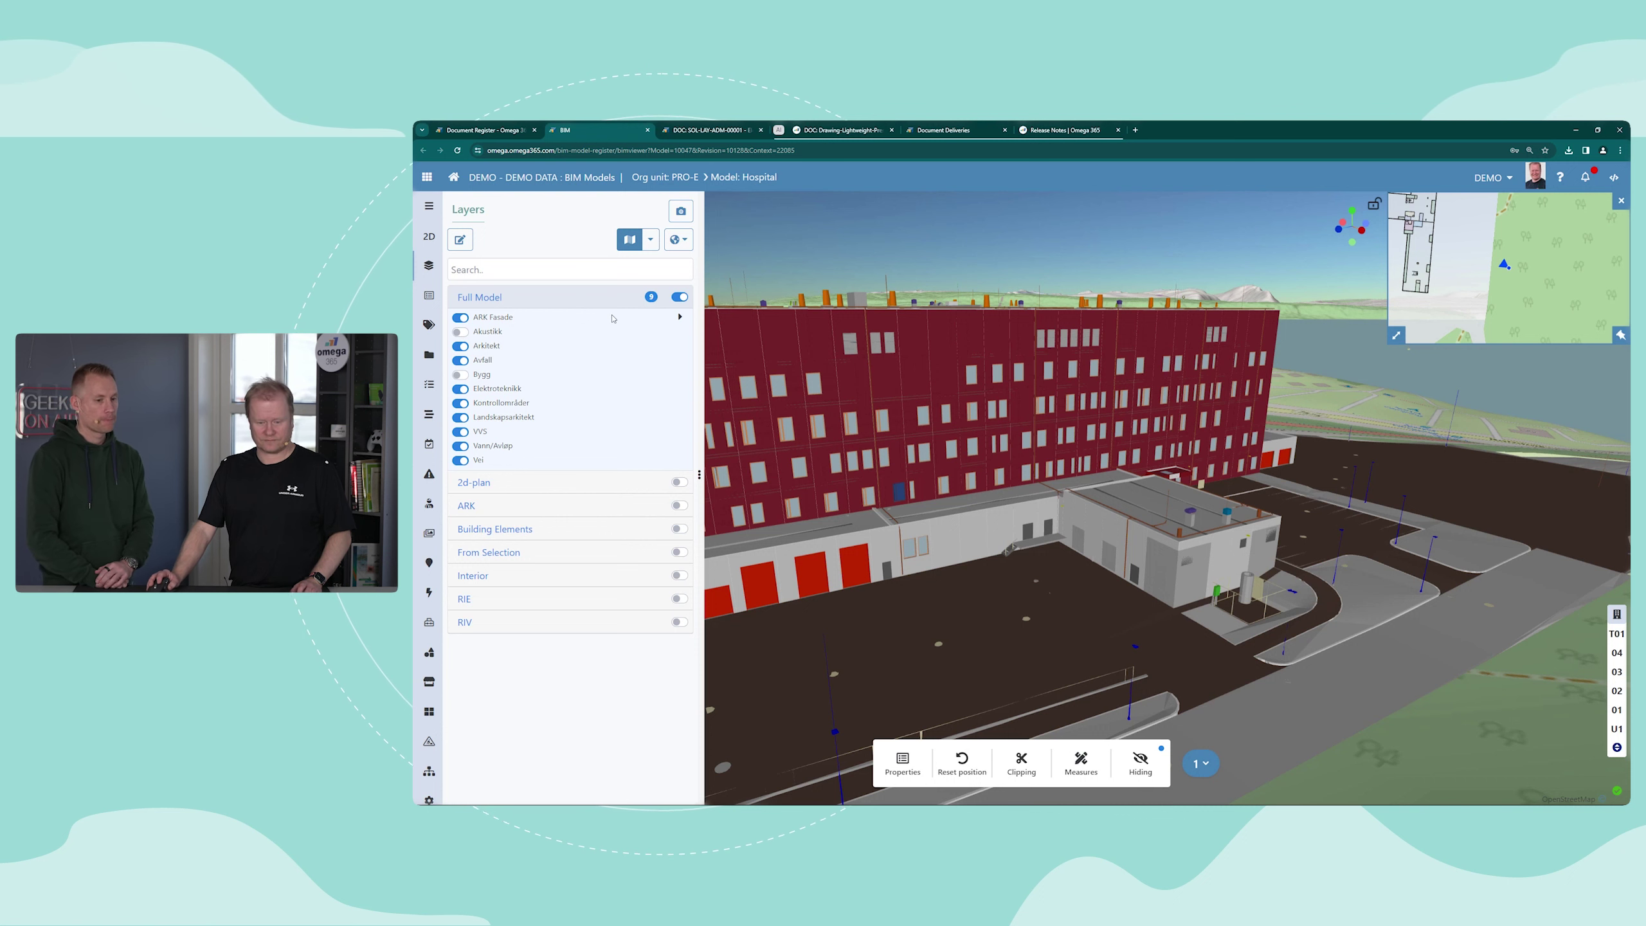
- Open B1_00_Electrical's full details page and show its review dates and three participants
{"action": "left_click", "coordinate": [499, 133]}
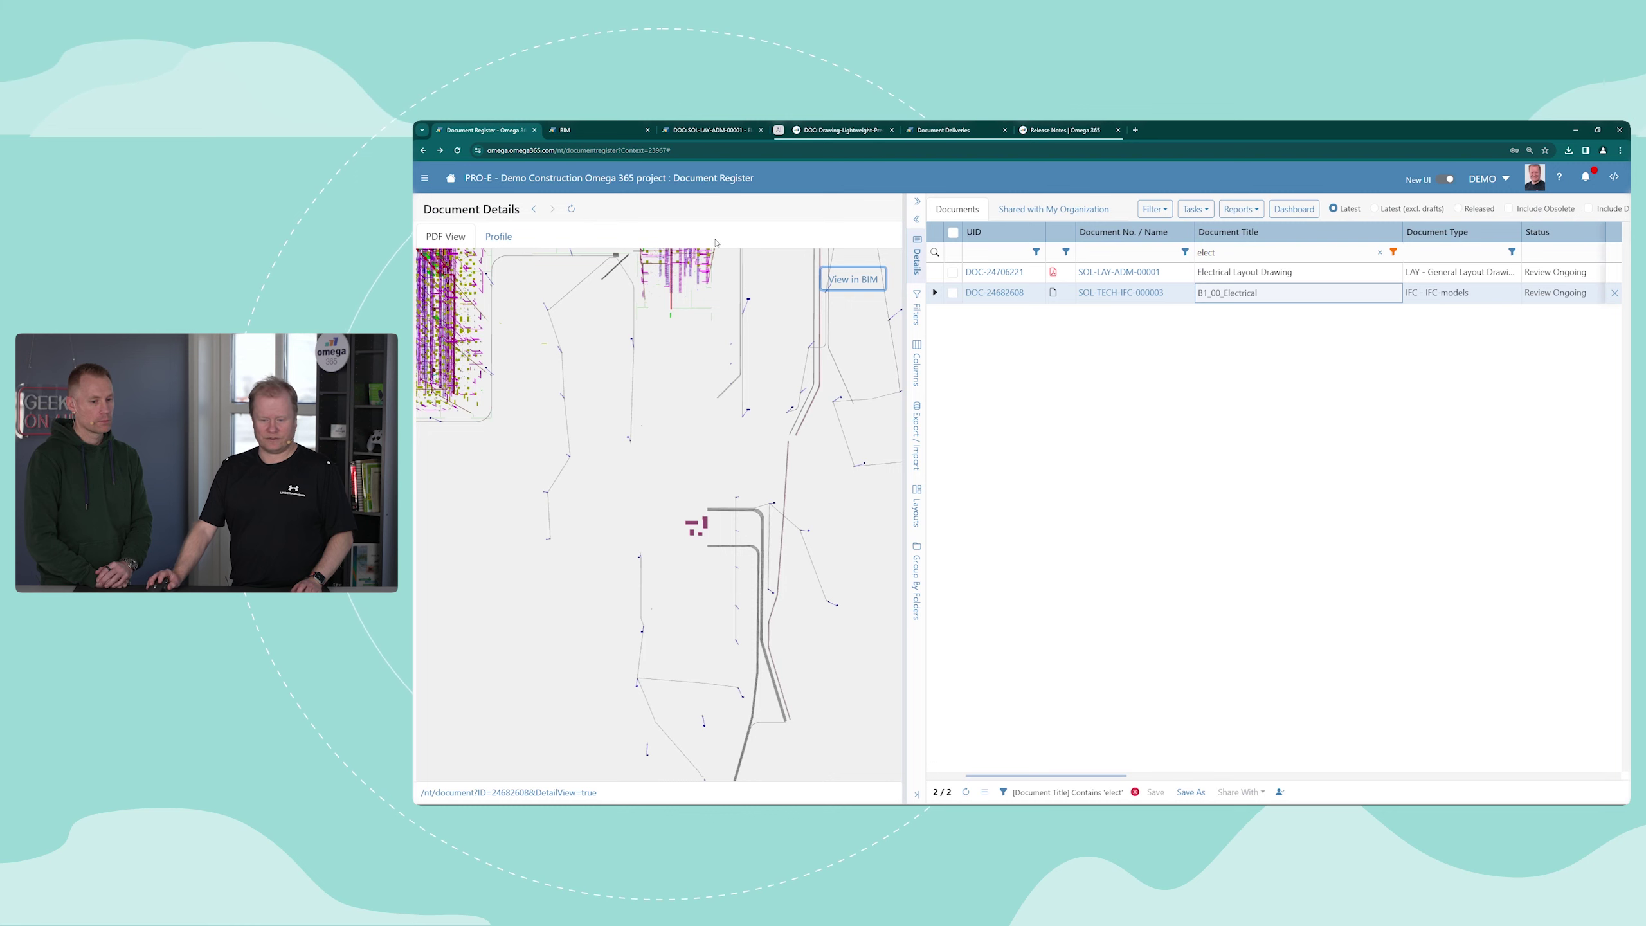
{"action": "left_click", "coordinate": [1005, 294]}
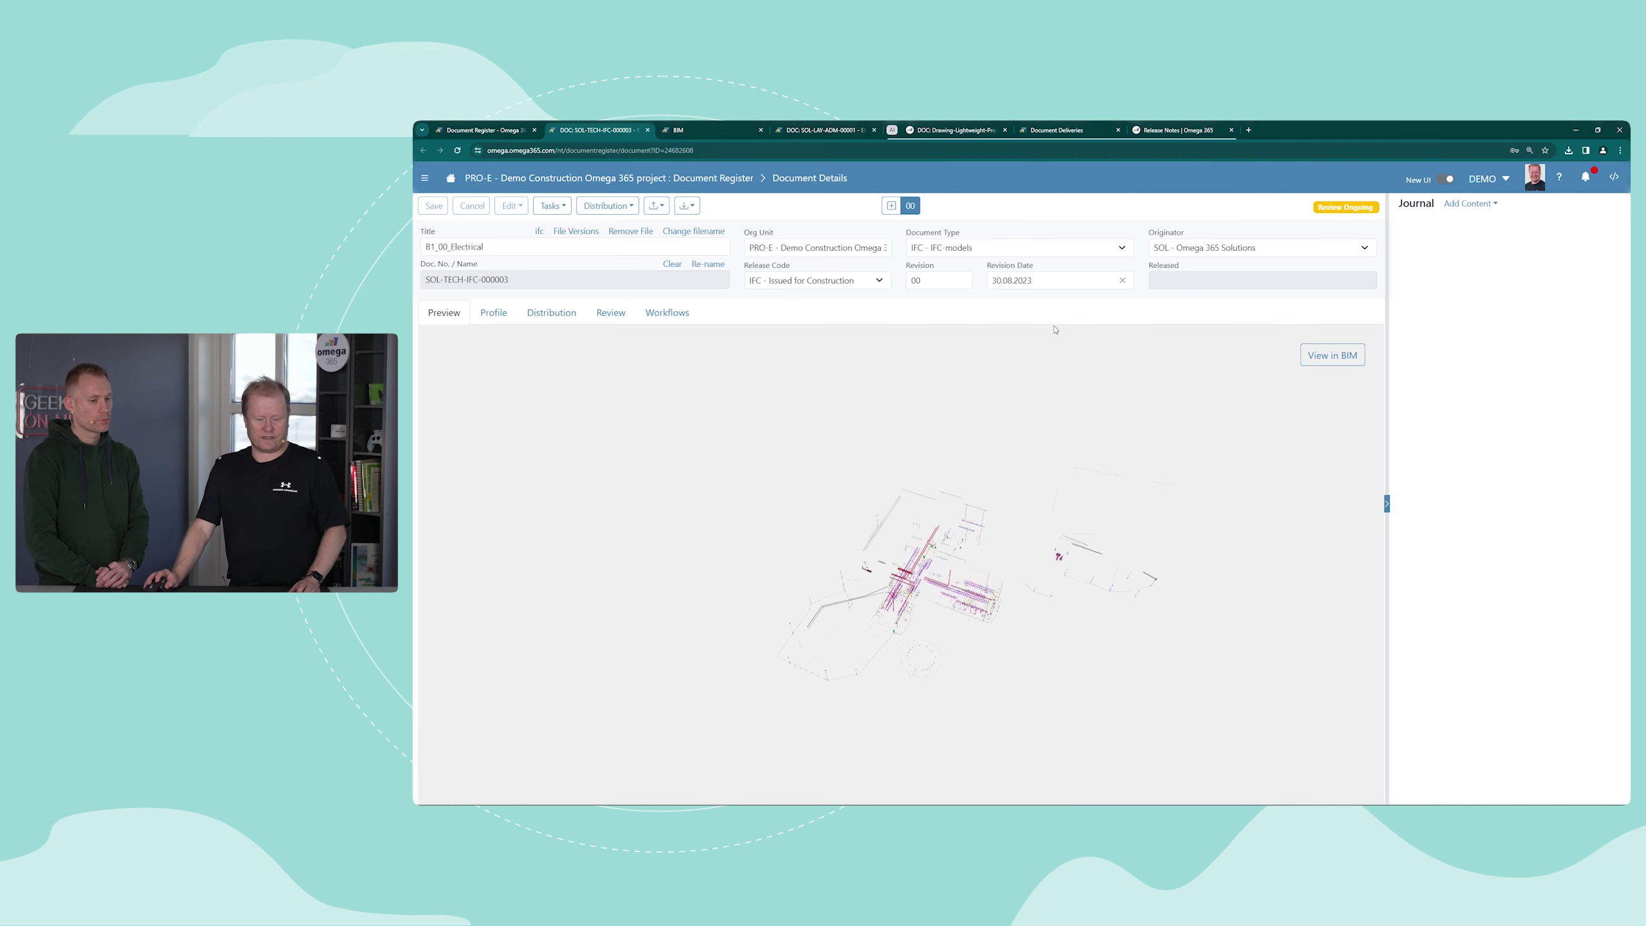
{"action": "left_click_drag", "start_coordinate": [1055, 329], "coordinate": [808, 508]}
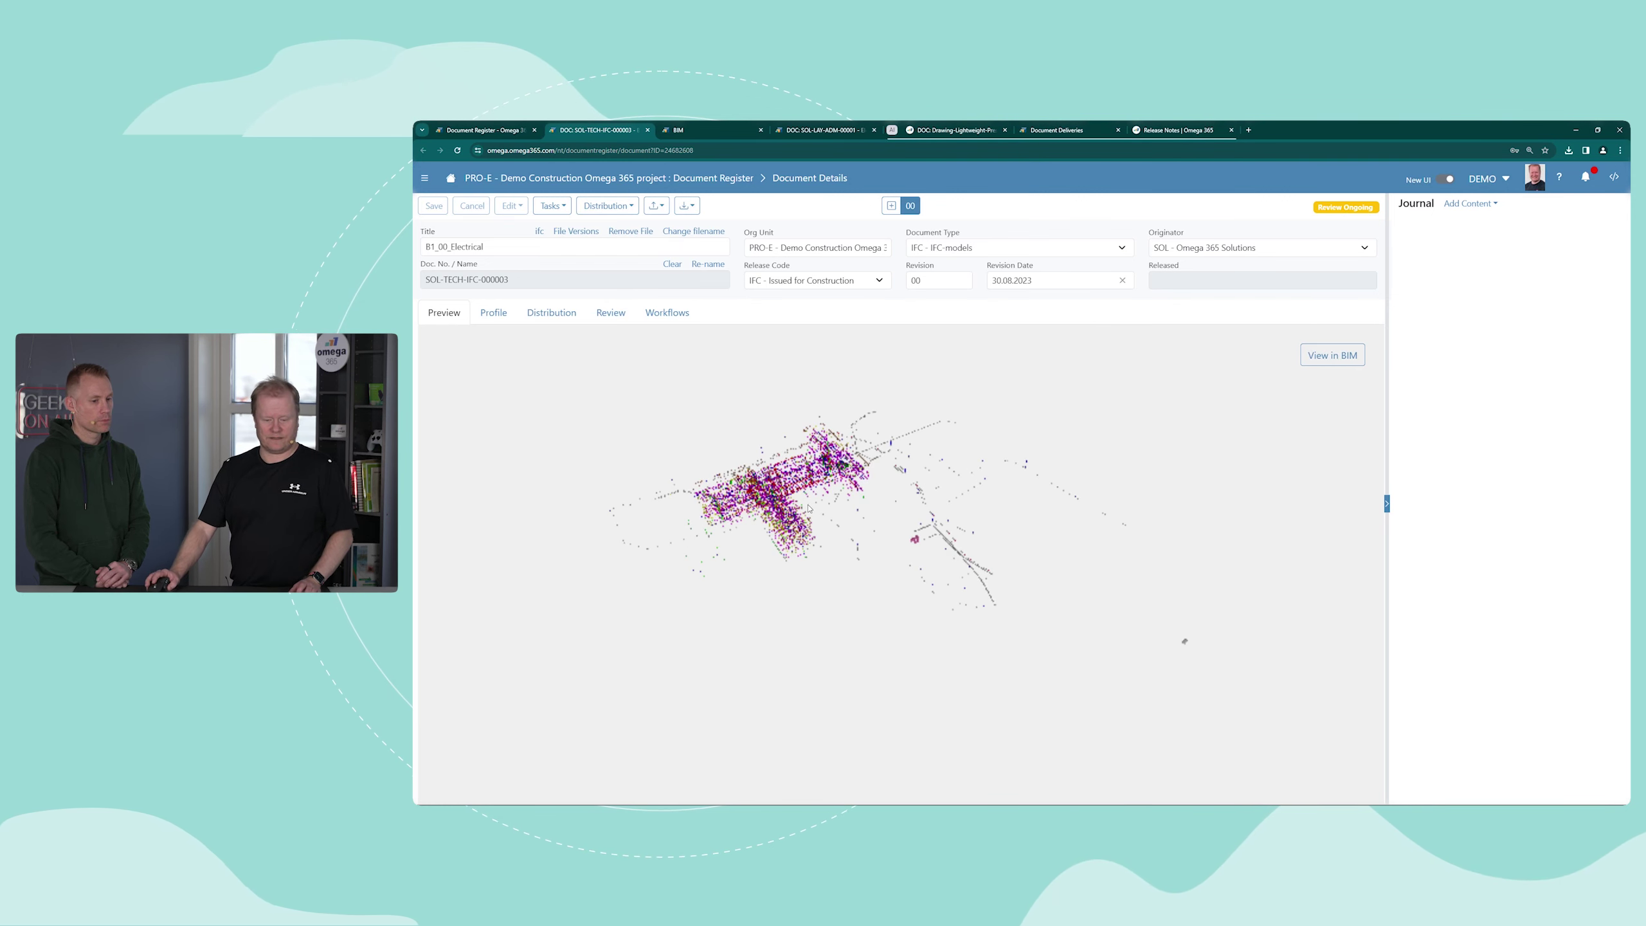
{"action": "left_click", "coordinate": [610, 314]}
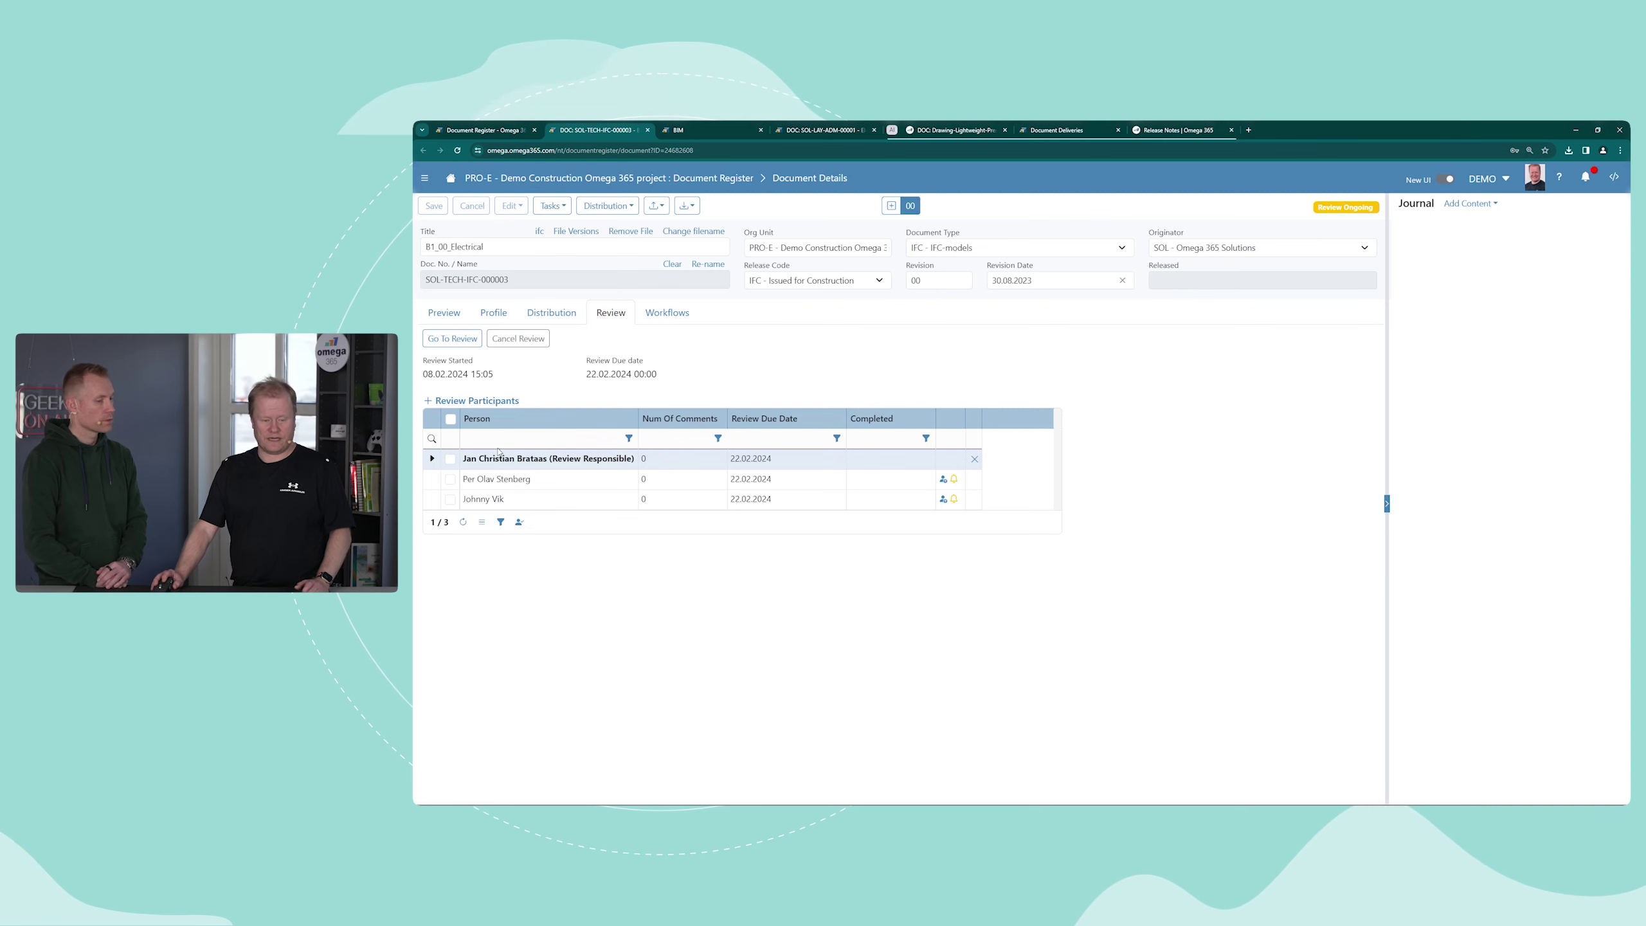
- Go to the BIM Model Review page and orbit and zoom toward the hospital model
{"action": "left_click", "coordinate": [452, 339]}
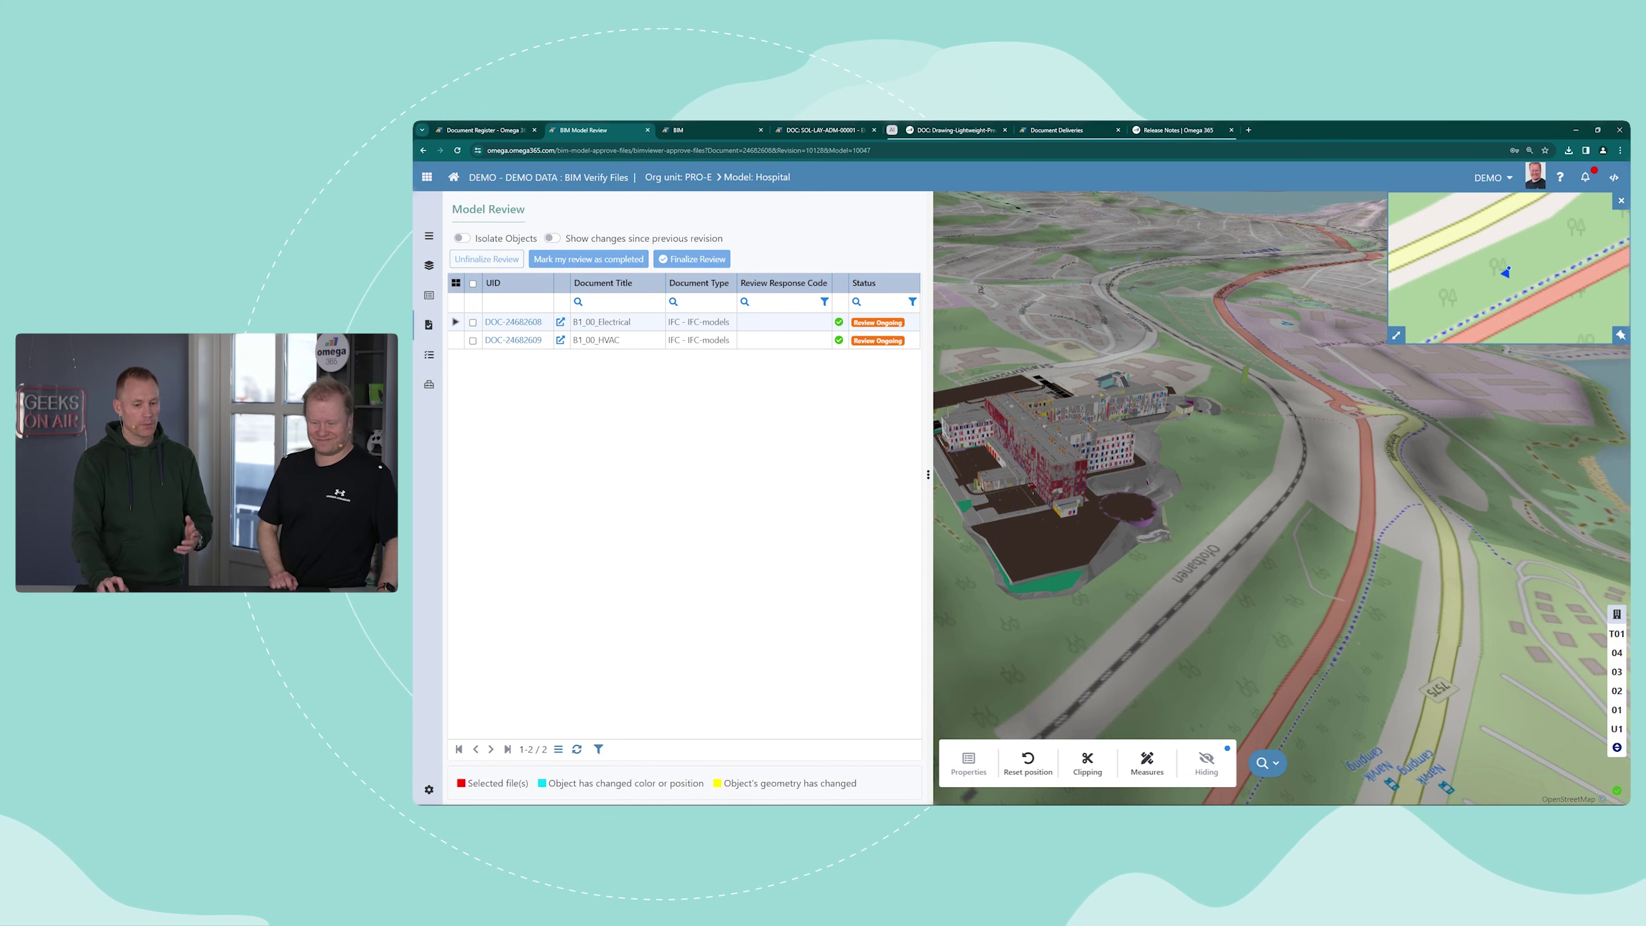
{"action": "left_click_drag", "start_coordinate": [1097, 485], "coordinate": [1061, 484]}
{"action": "scroll", "coordinate": [1061, 484], "scroll_direction": "up", "scroll_amount": 5}
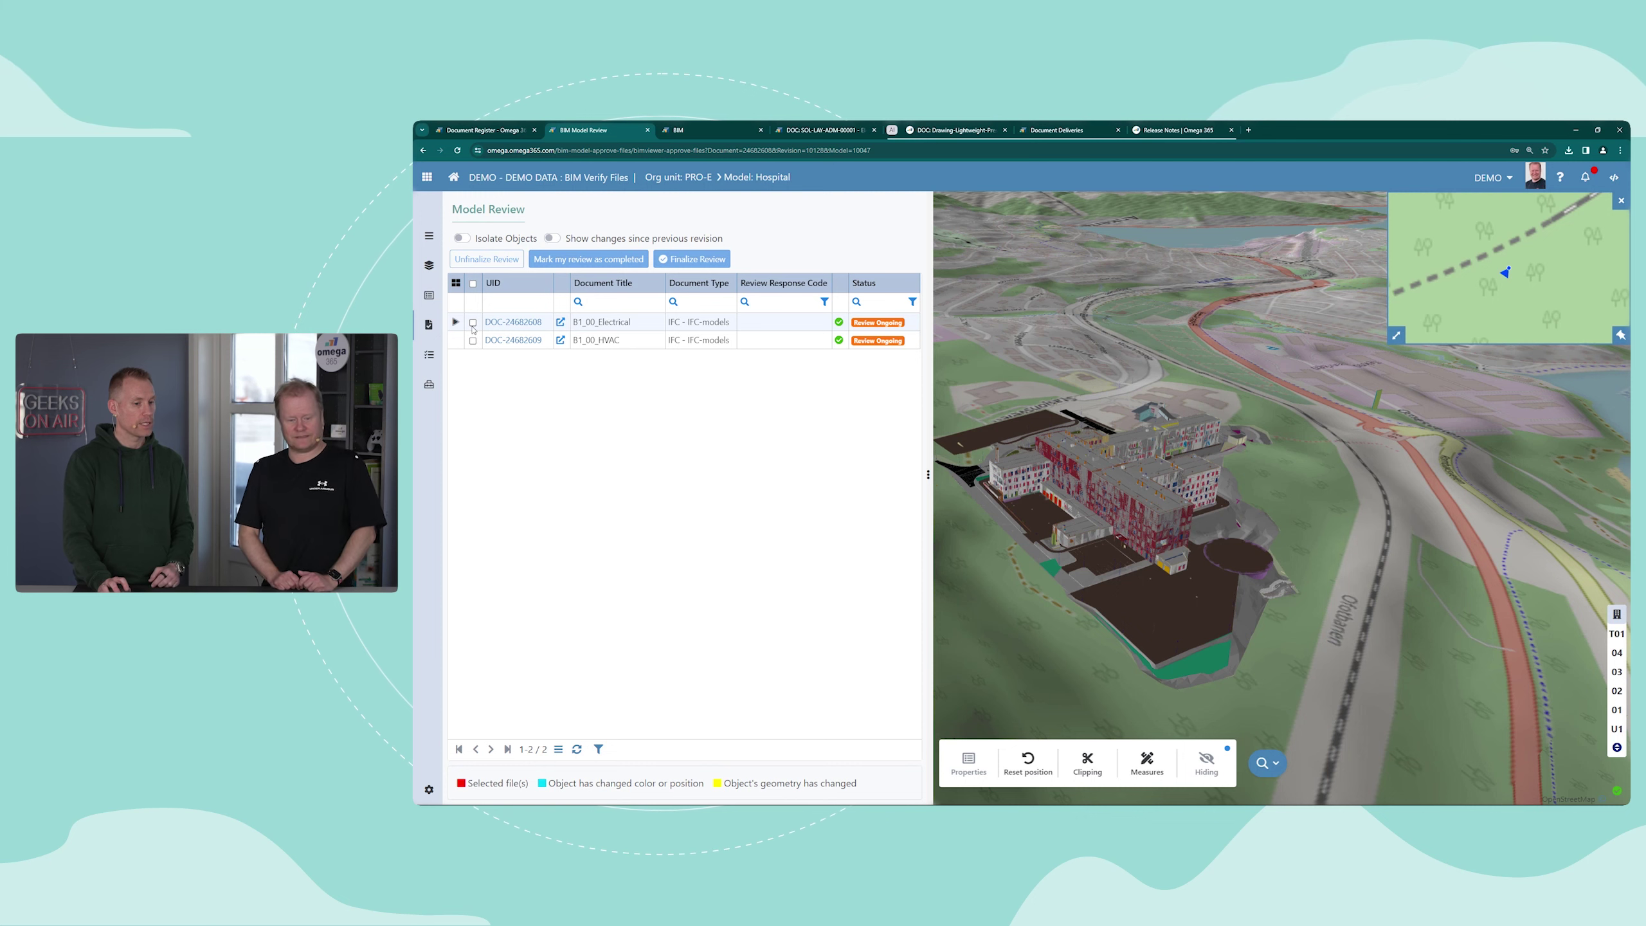
- Highlight B1_00_Electrical in red within the 3-D hospital and zoom in
{"action": "left_click", "coordinate": [473, 322]}
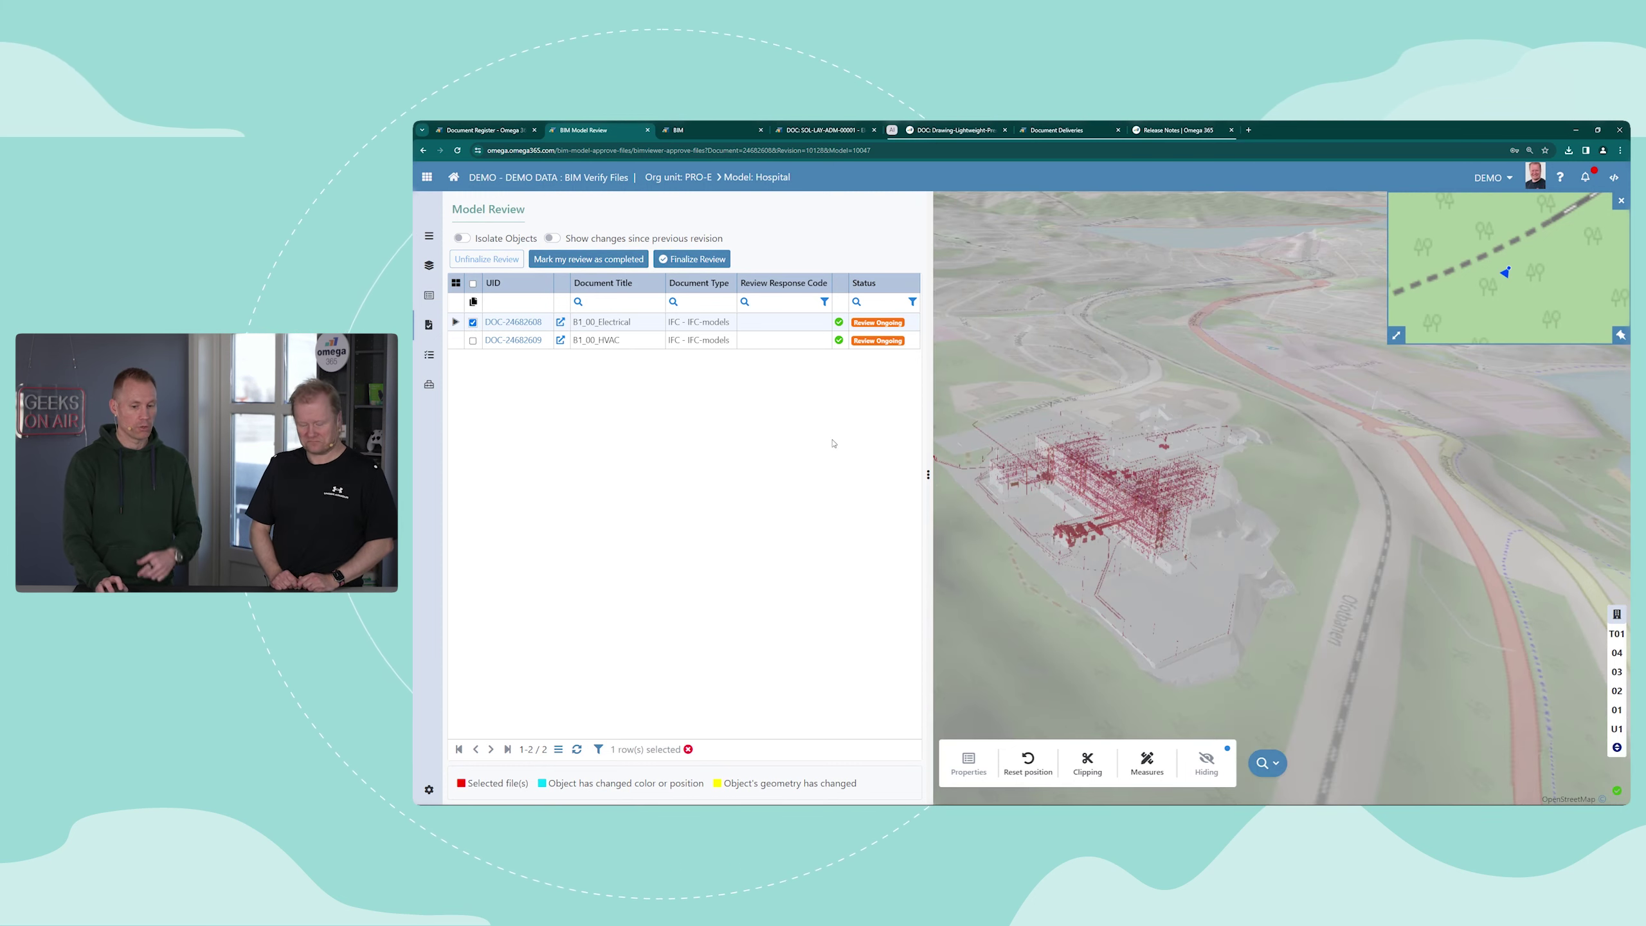
{"action": "scroll", "coordinate": [1037, 534], "scroll_direction": "up", "scroll_amount": 5}
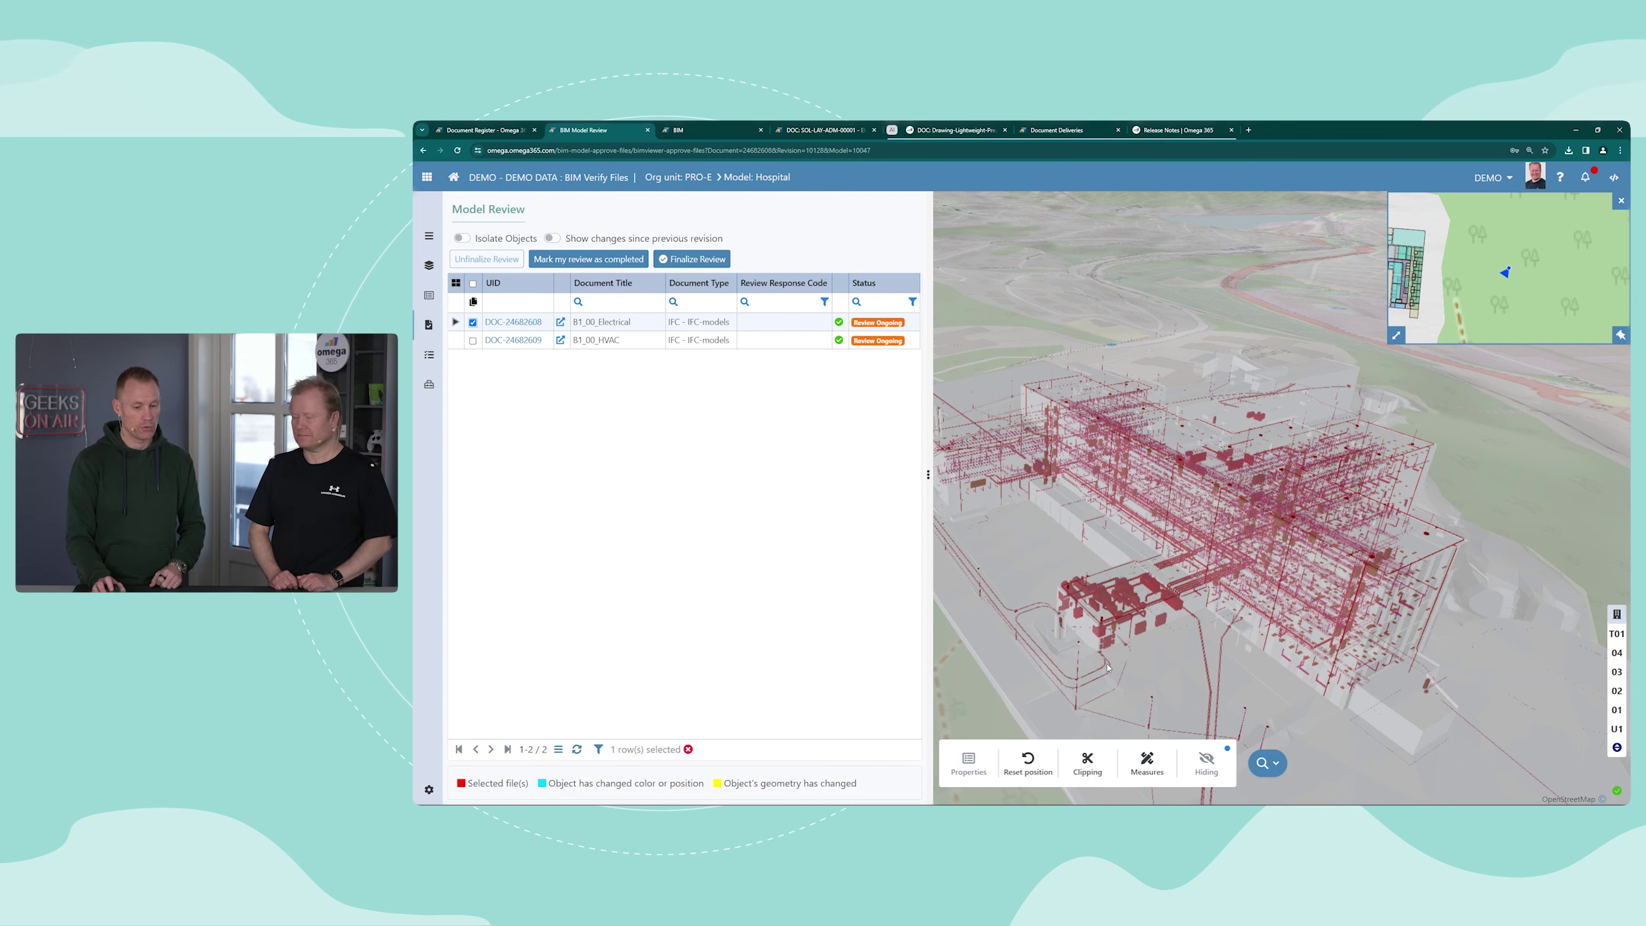
{"action": "scroll", "coordinate": [1107, 669], "scroll_direction": "up", "scroll_amount": 3}
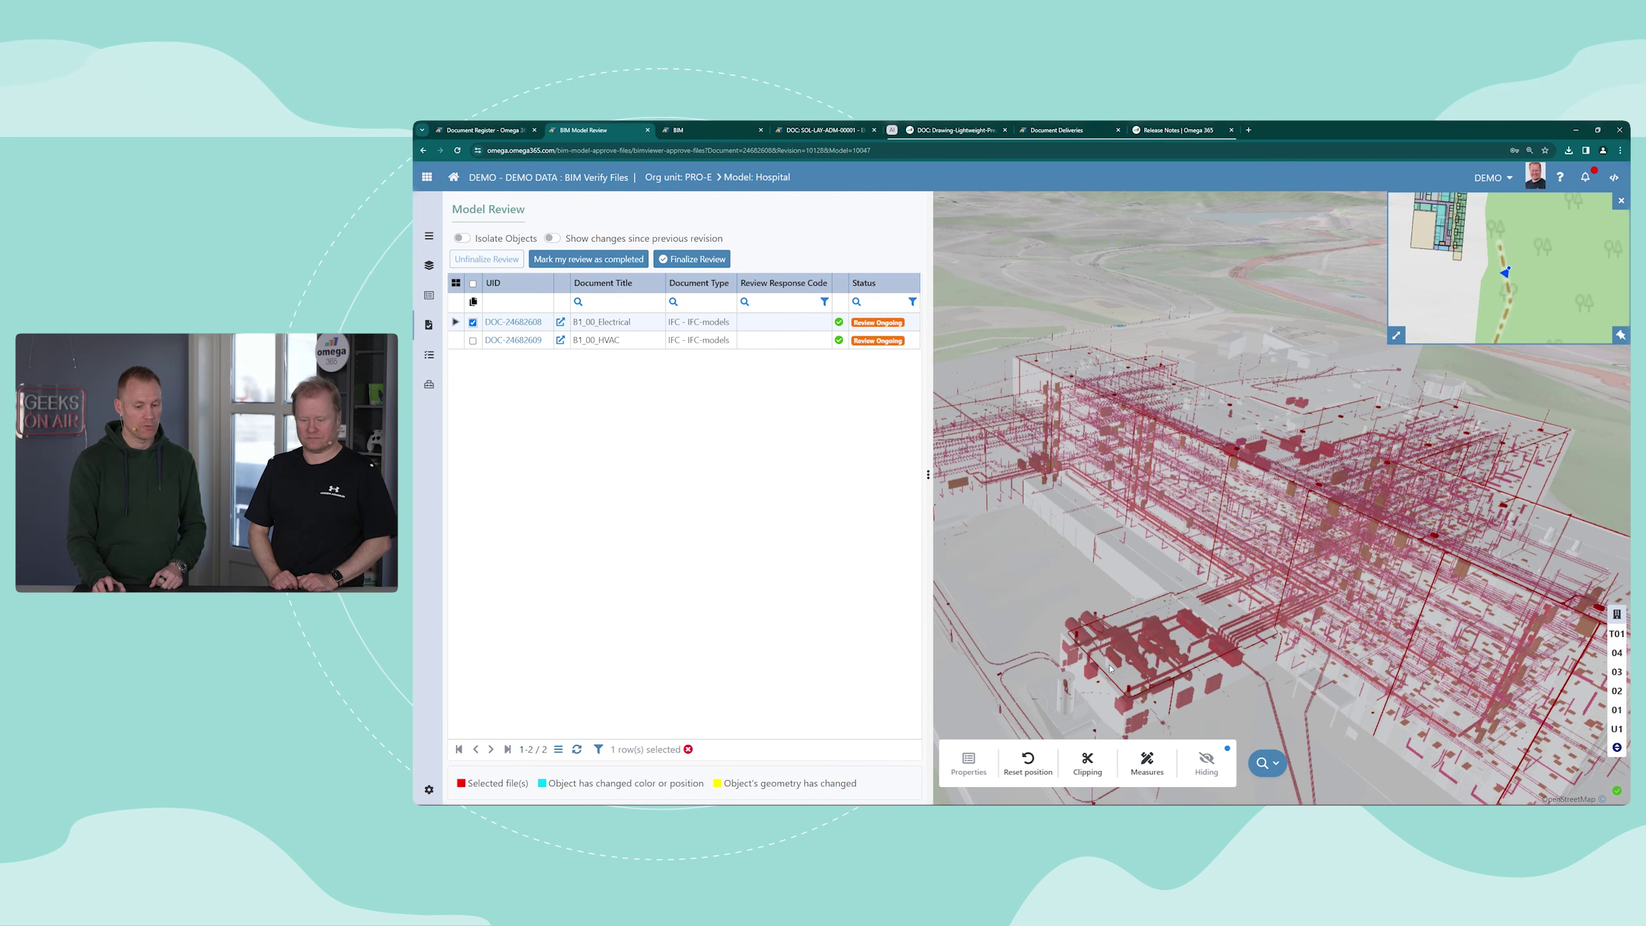
- Toggle B1_00_HVAC on and off, then show the 11 Full Model layers
{"action": "left_click", "coordinate": [473, 342]}
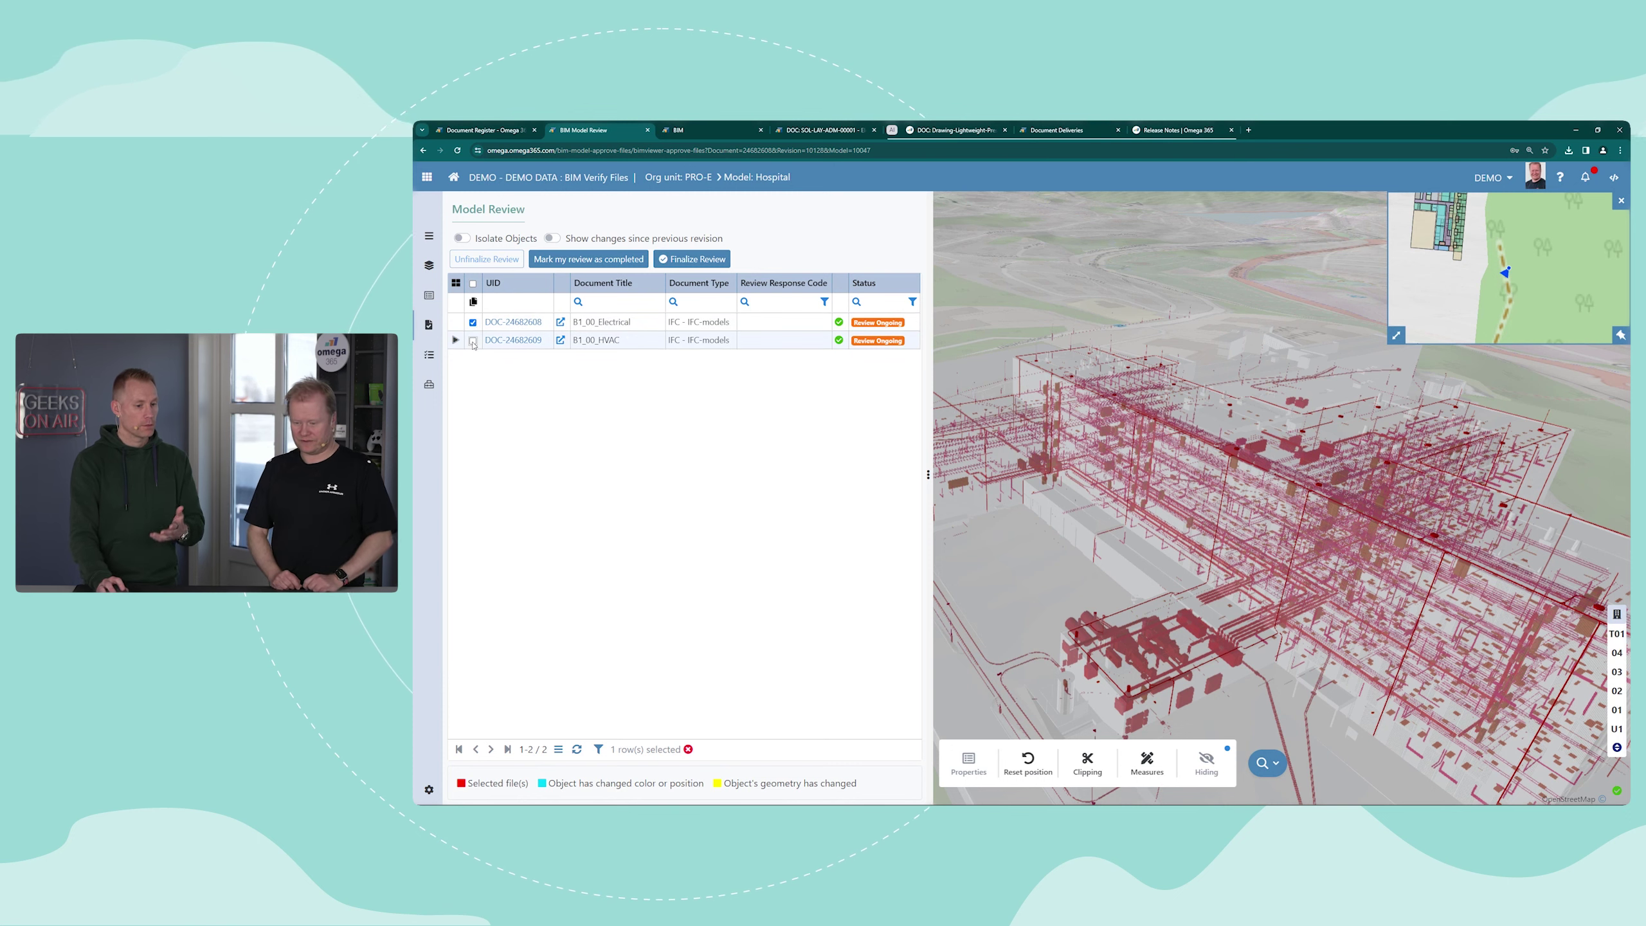
{"action": "left_click_drag", "start_coordinate": [1102, 625], "coordinate": [1155, 656]}
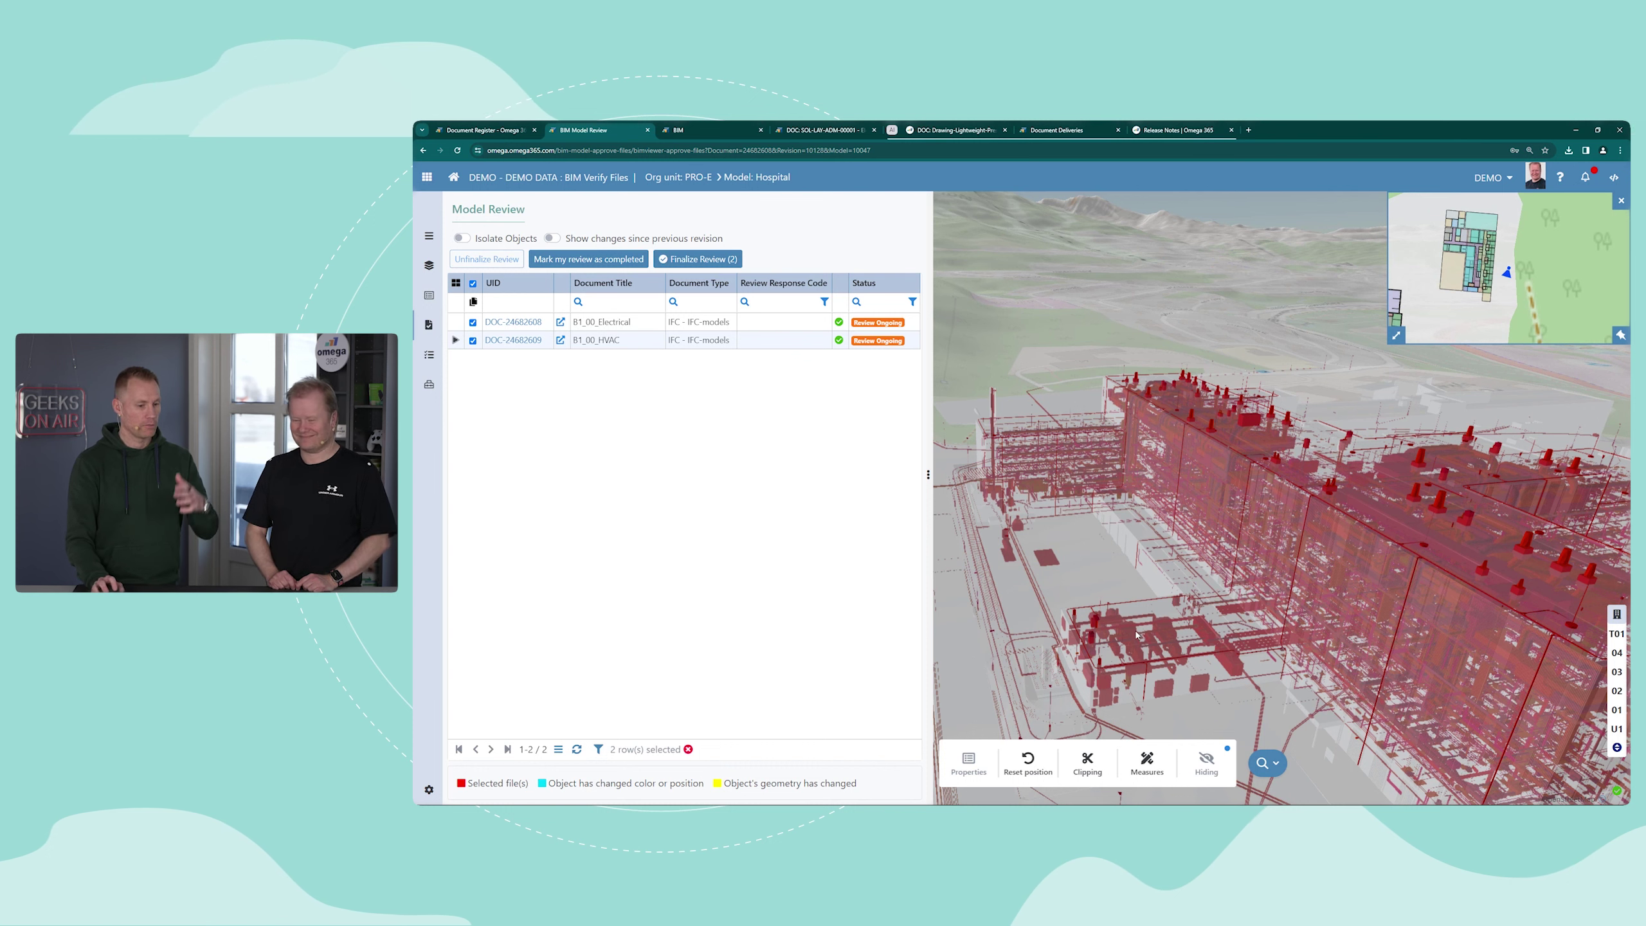
{"action": "left_click", "coordinate": [473, 340]}
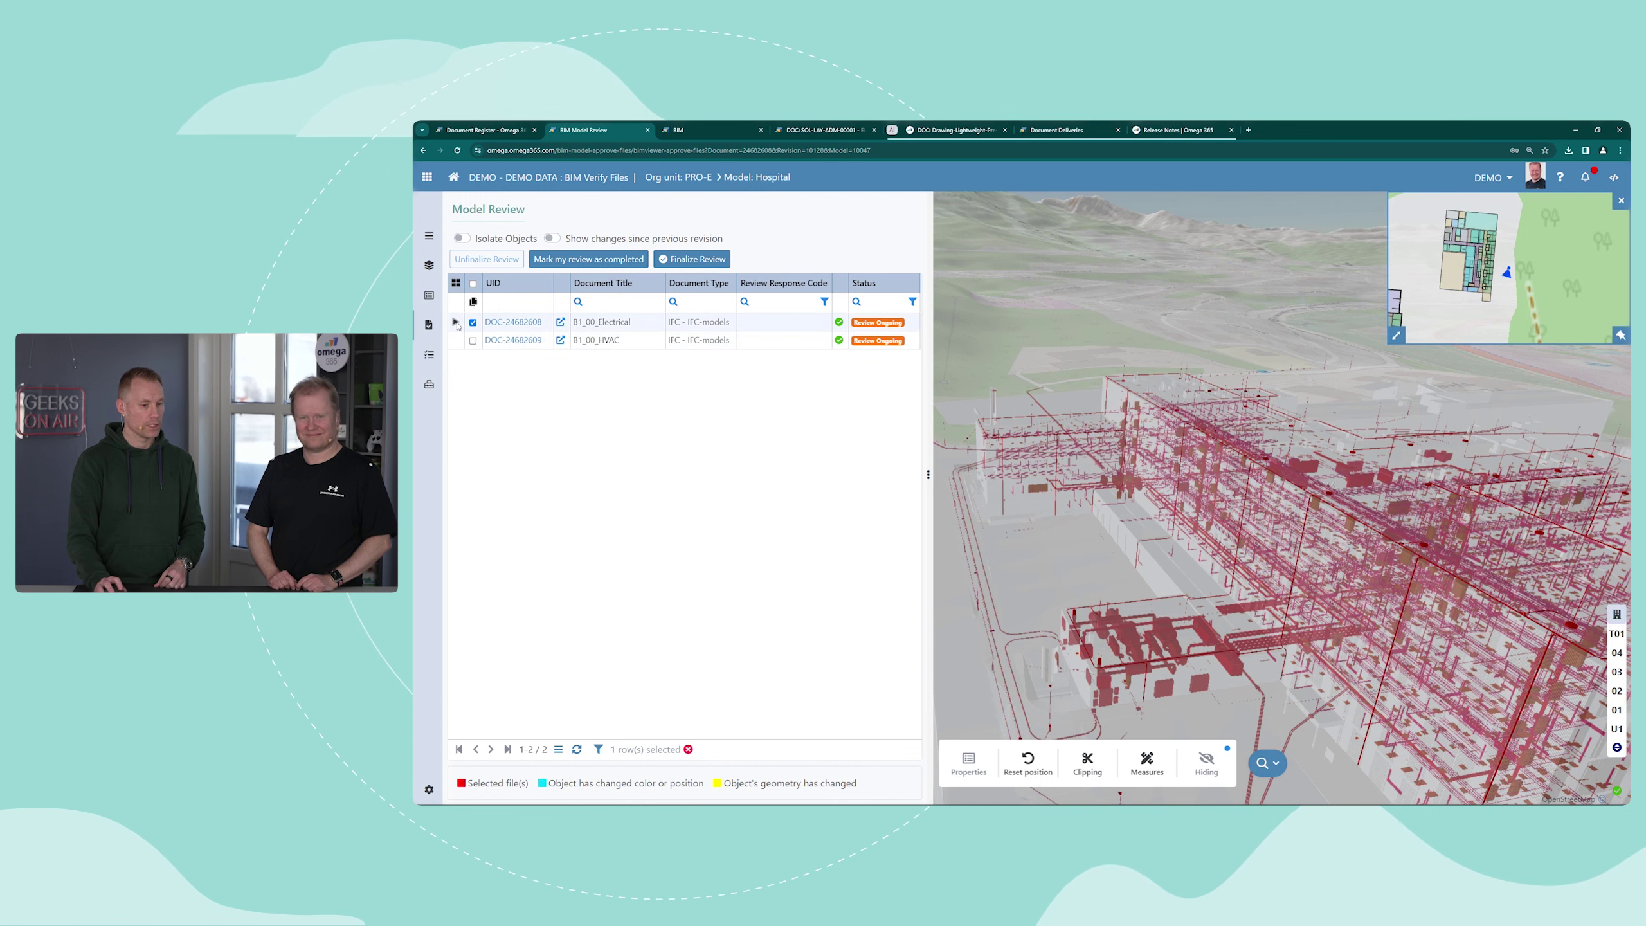
{"action": "left_click", "coordinate": [432, 241]}
{"action": "left_click", "coordinate": [442, 264]}
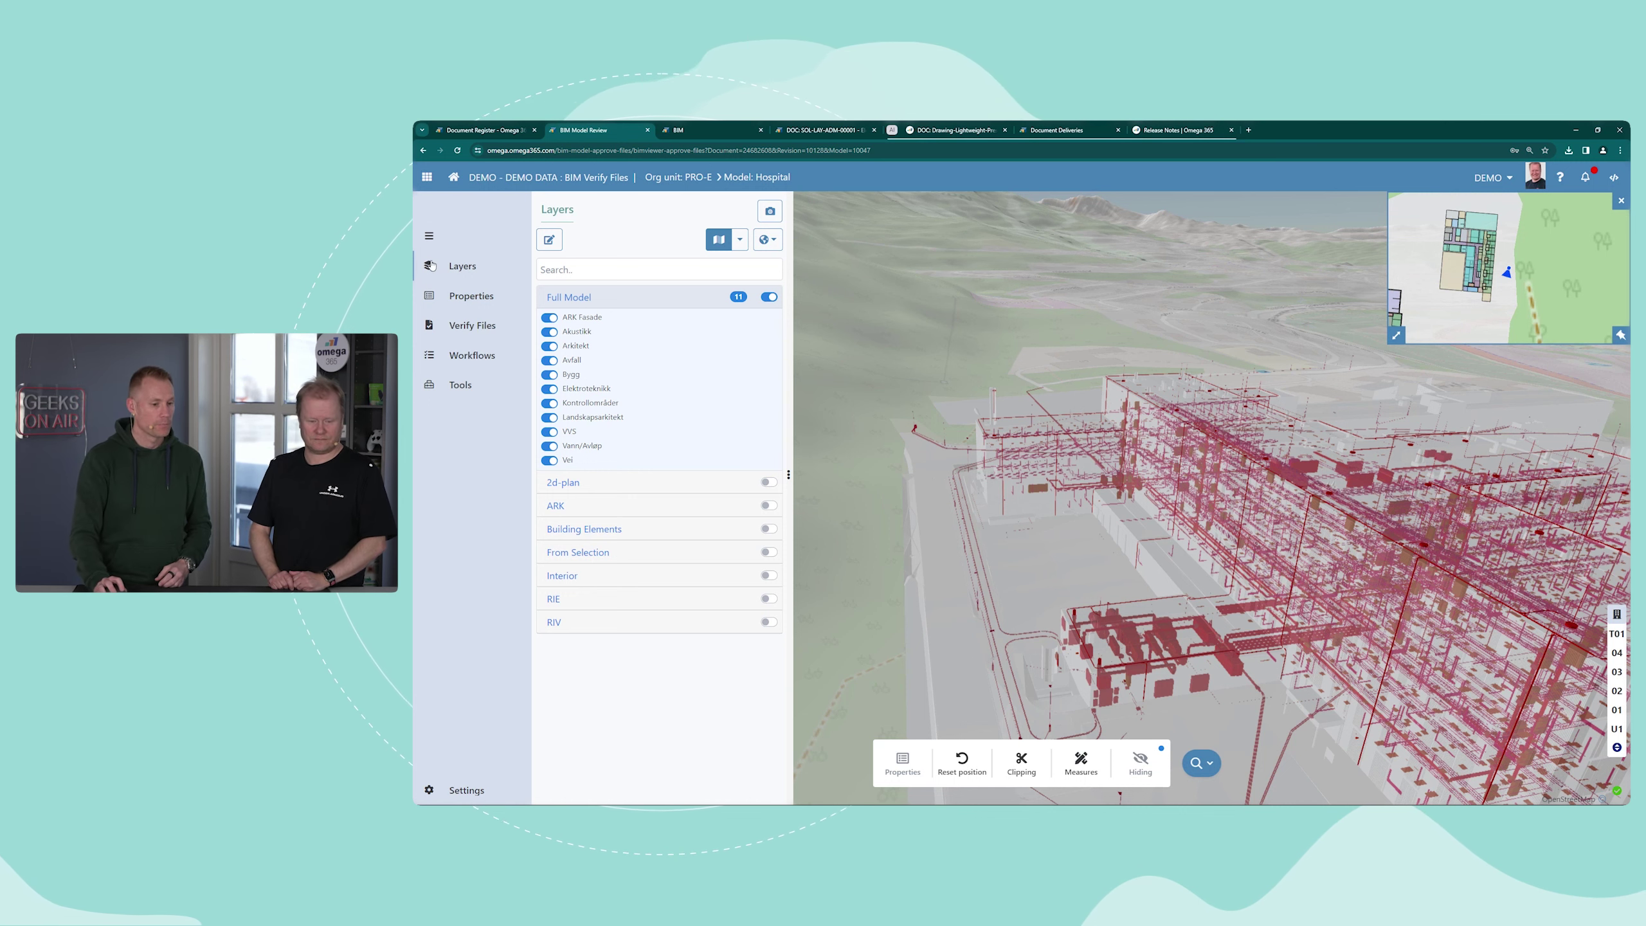
- Open the Roof LED Light and Electrical Cable Rack Collision issue from the widened workflow list
{"action": "left_click", "coordinate": [462, 265]}
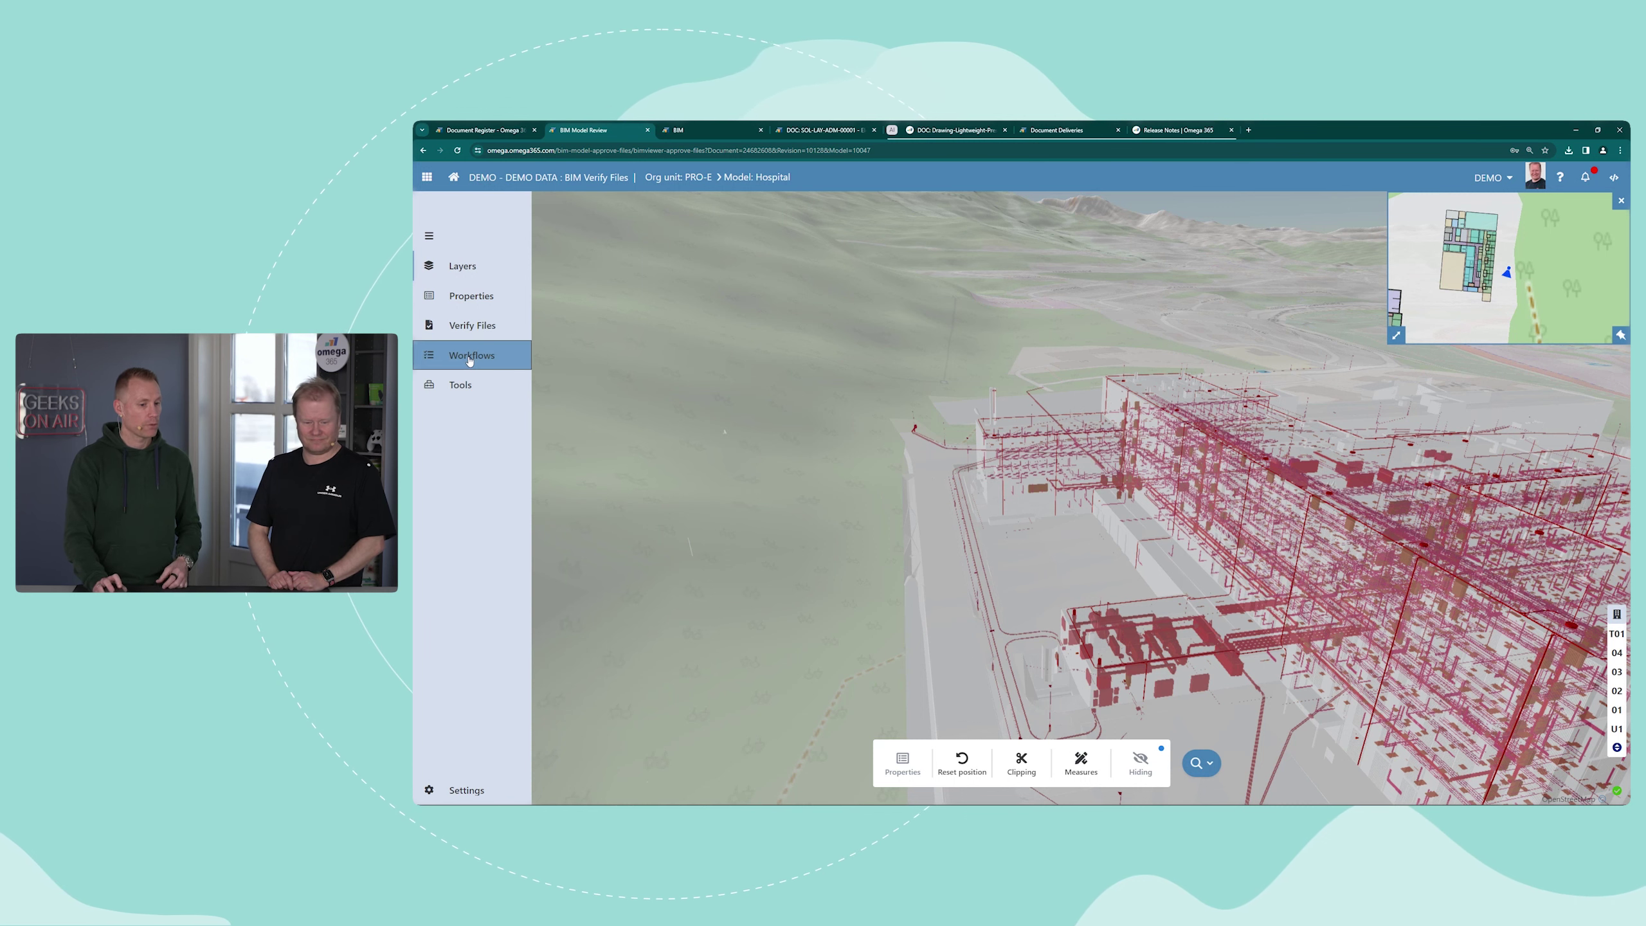
{"action": "left_click", "coordinate": [472, 355]}
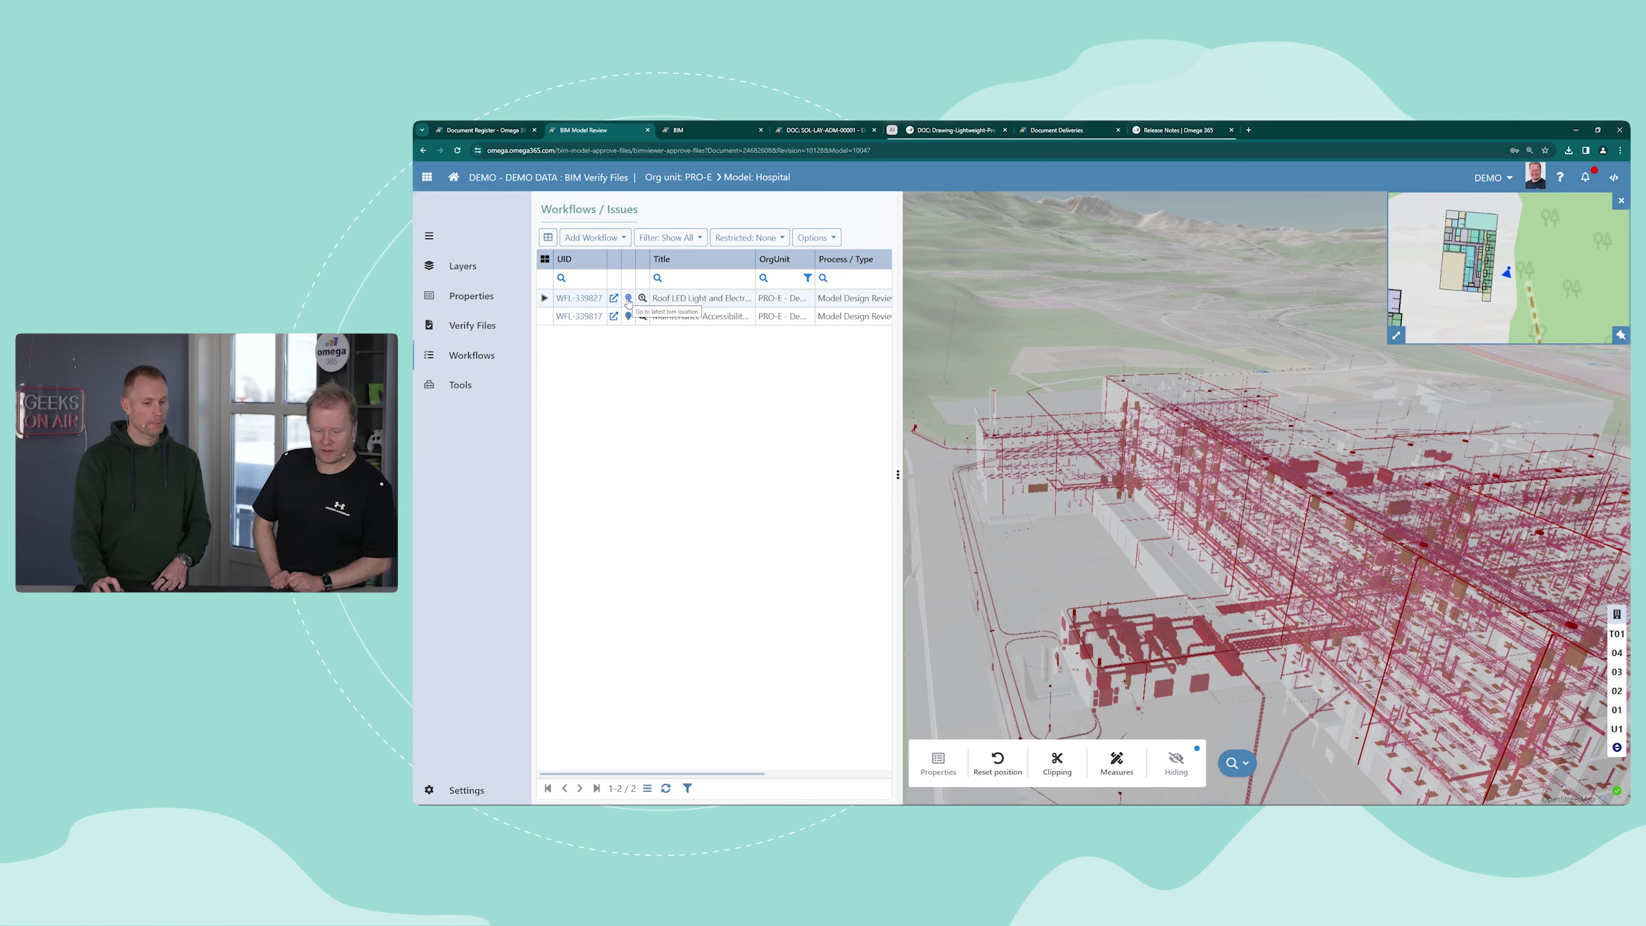
{"action": "left_click_drag", "start_coordinate": [902, 299], "coordinate": [991, 299]}
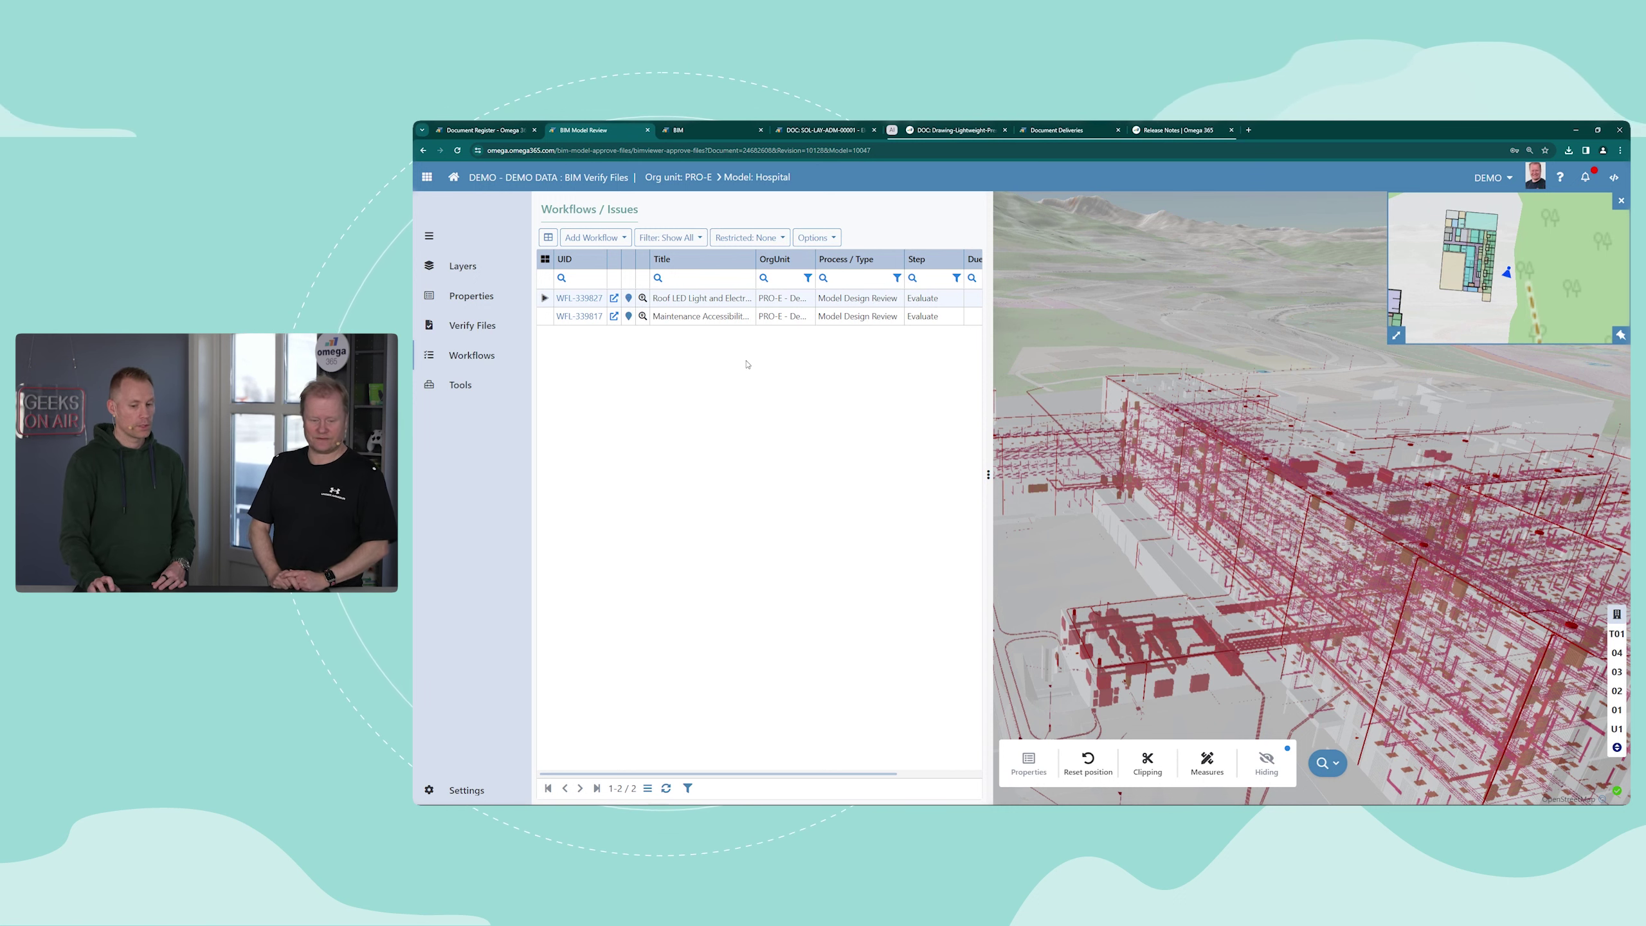
{"action": "left_click", "coordinate": [642, 298]}
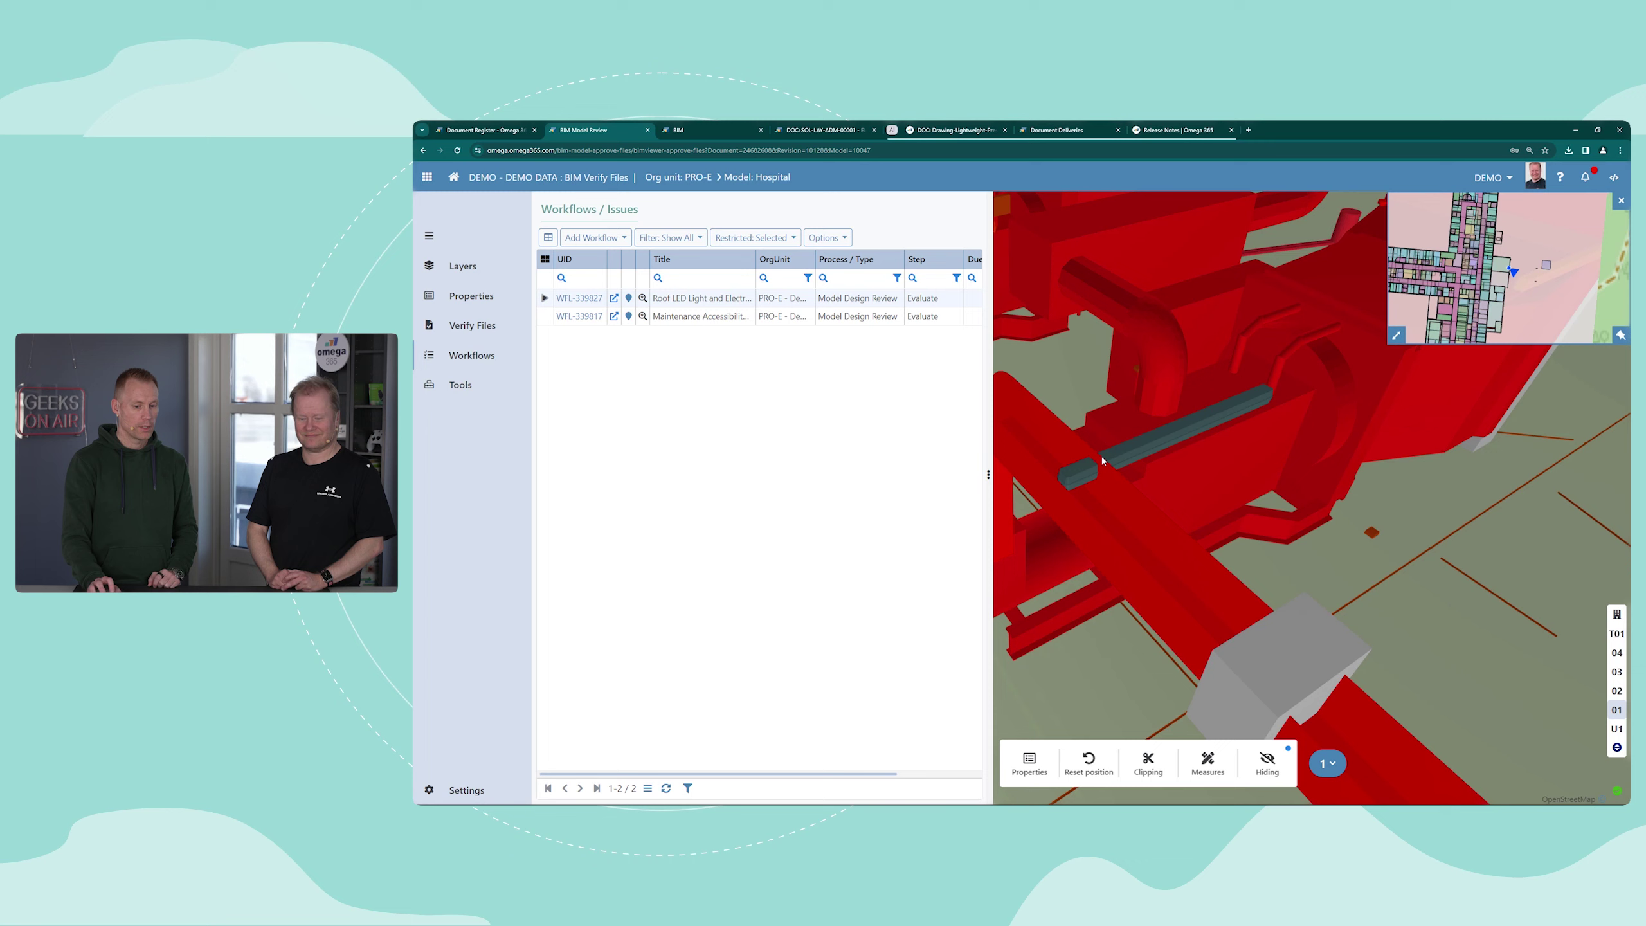
{"action": "left_click_drag", "start_coordinate": [1100, 461], "coordinate": [1014, 470]}
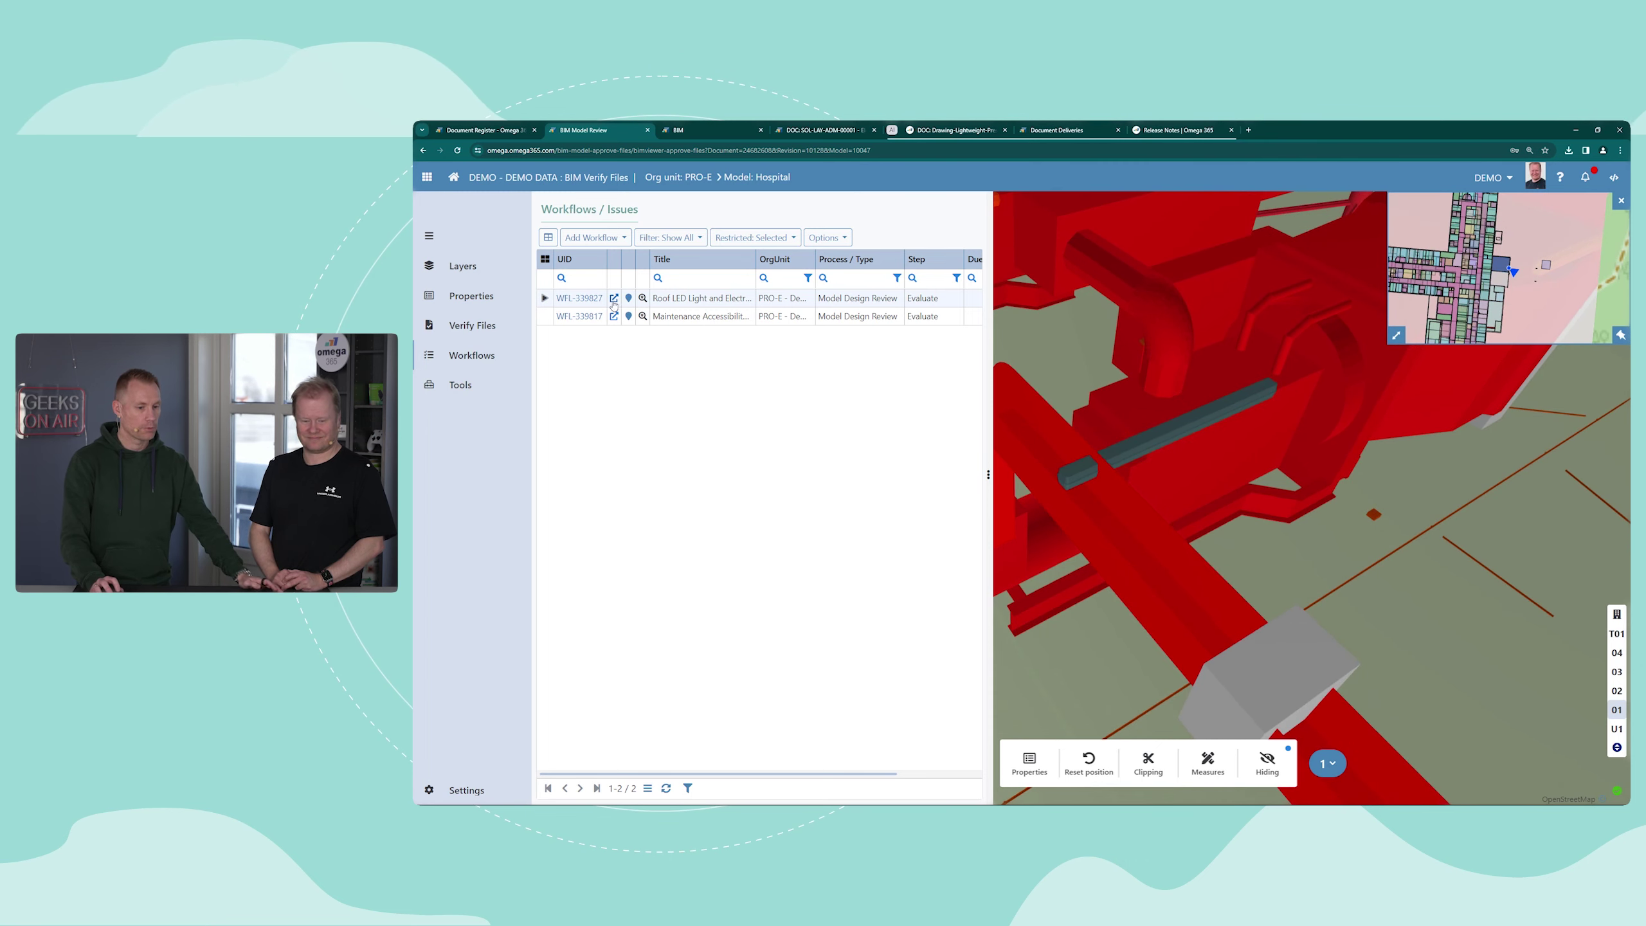
{"action": "left_click", "coordinate": [614, 298]}
{"action": "left_click", "coordinate": [720, 130]}
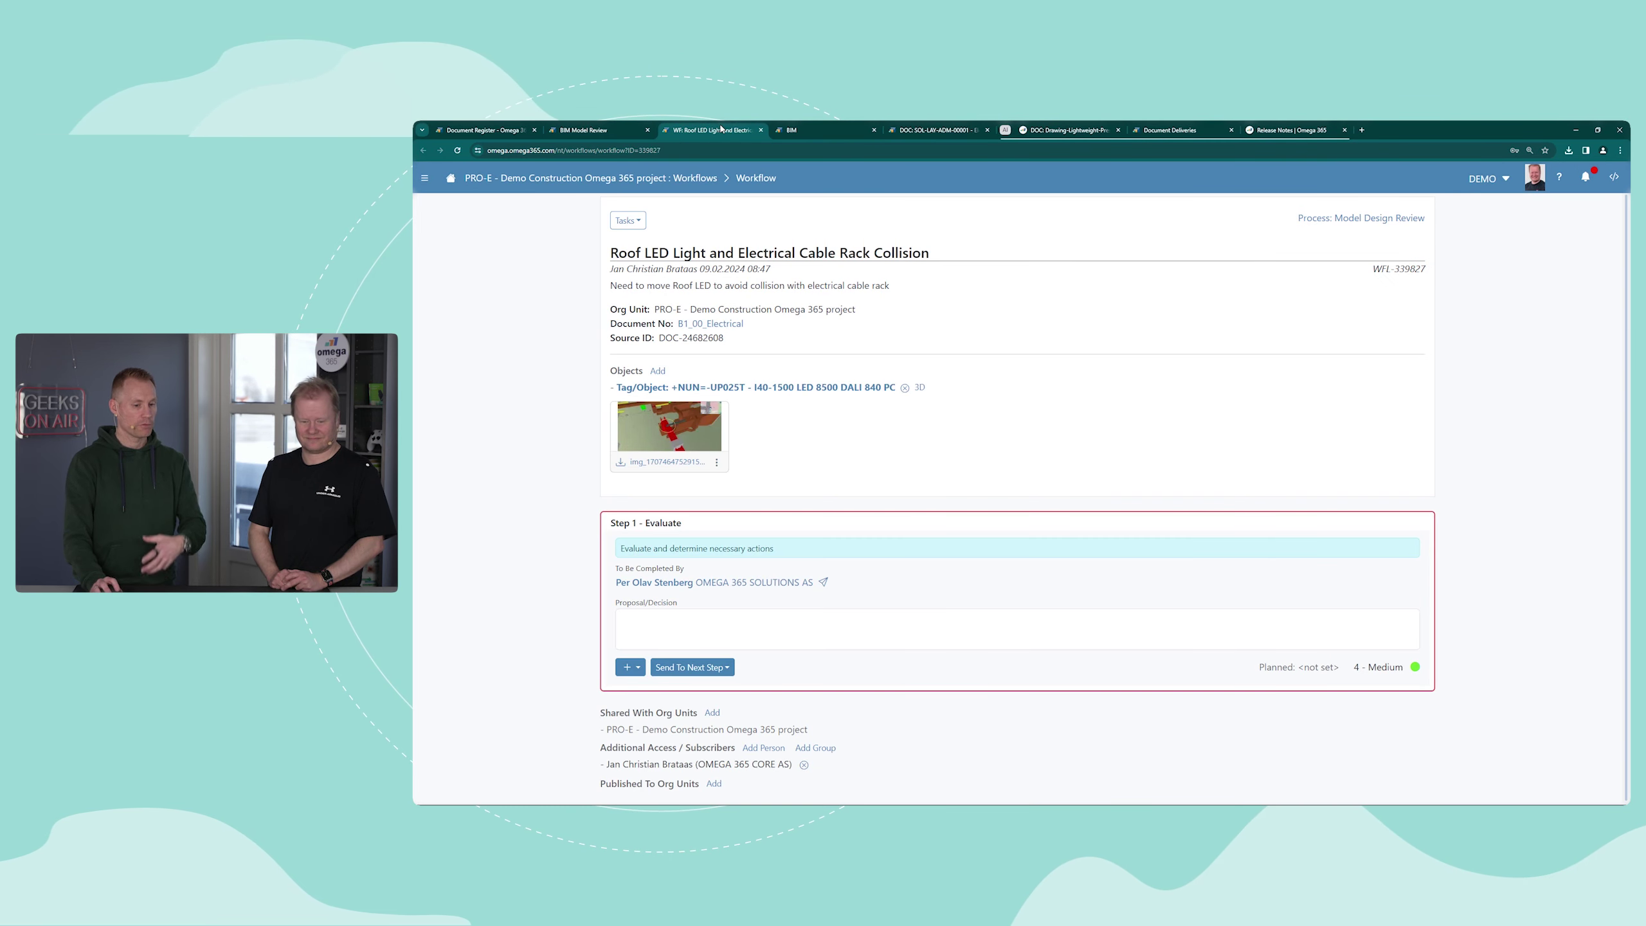
- Annotate the collision screenshot with a red arrow pointing at the clash and save it
{"action": "left_click", "coordinate": [678, 428]}
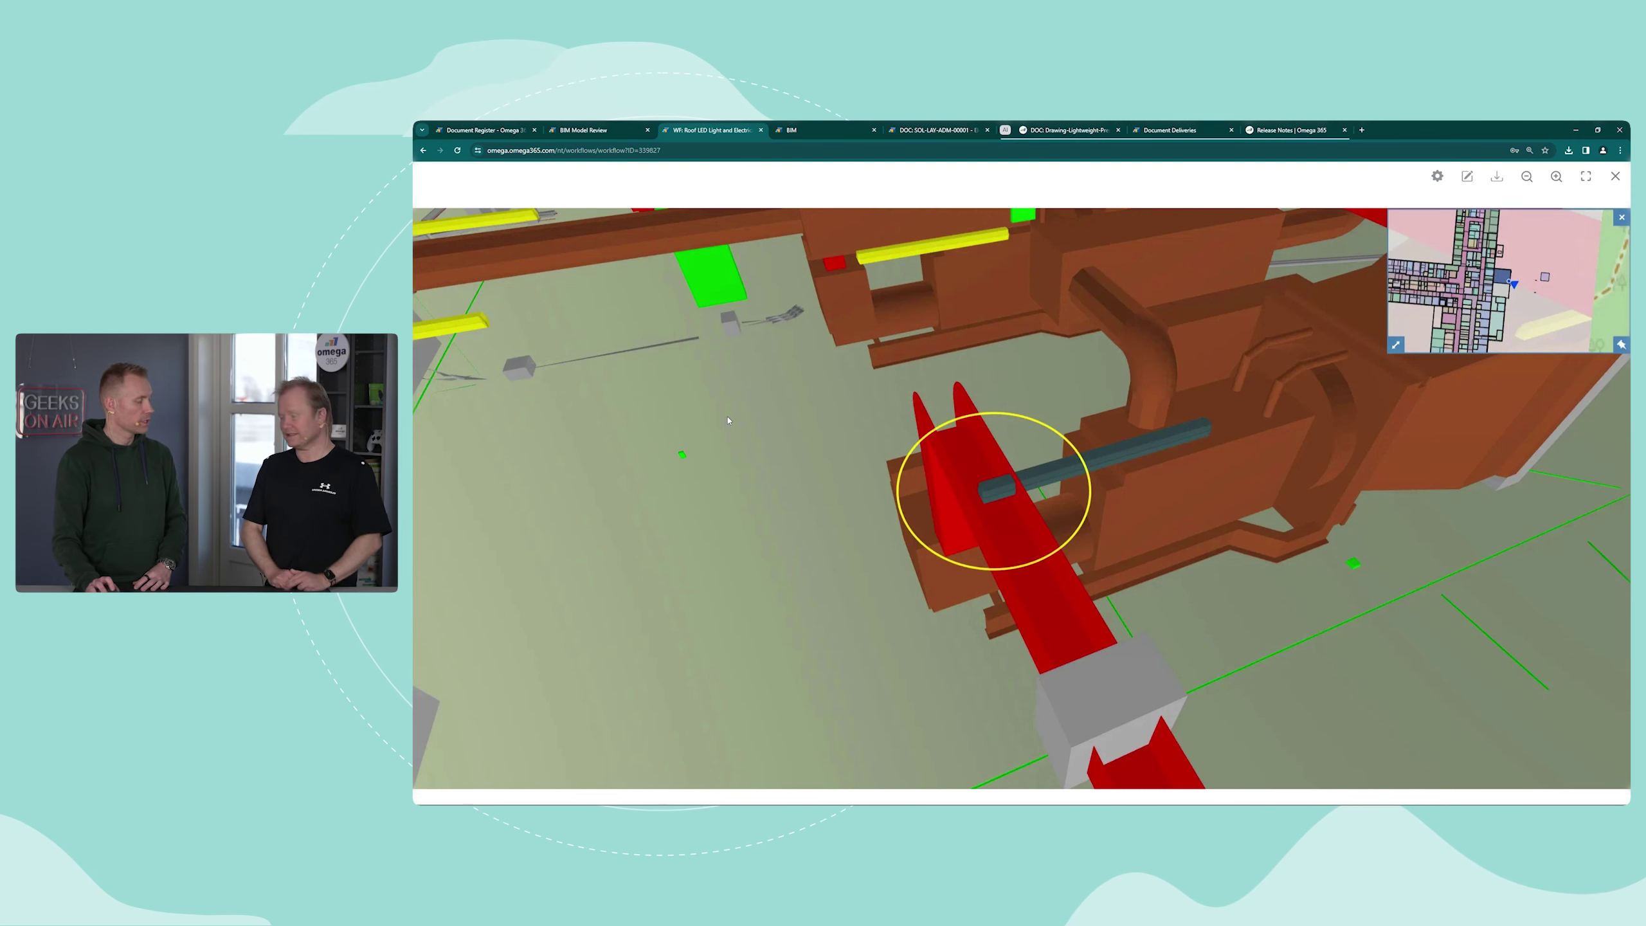
{"action": "left_click", "coordinate": [1467, 177]}
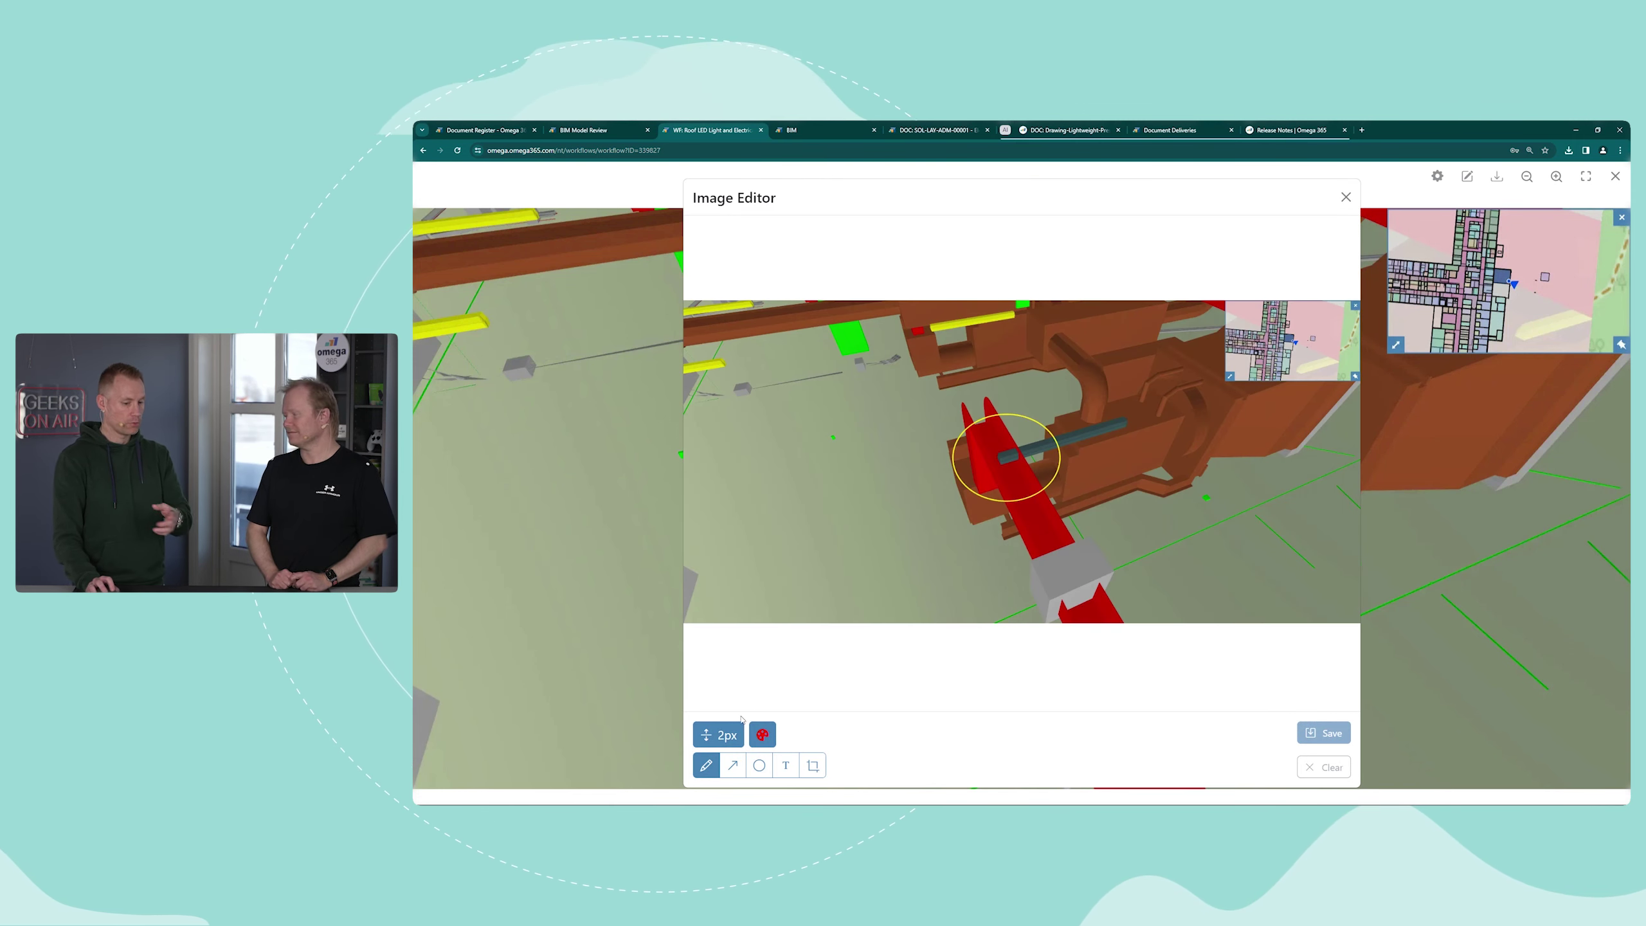
{"action": "left_click", "coordinate": [733, 766]}
{"action": "left_click_drag", "start_coordinate": [794, 566], "coordinate": [972, 489]}
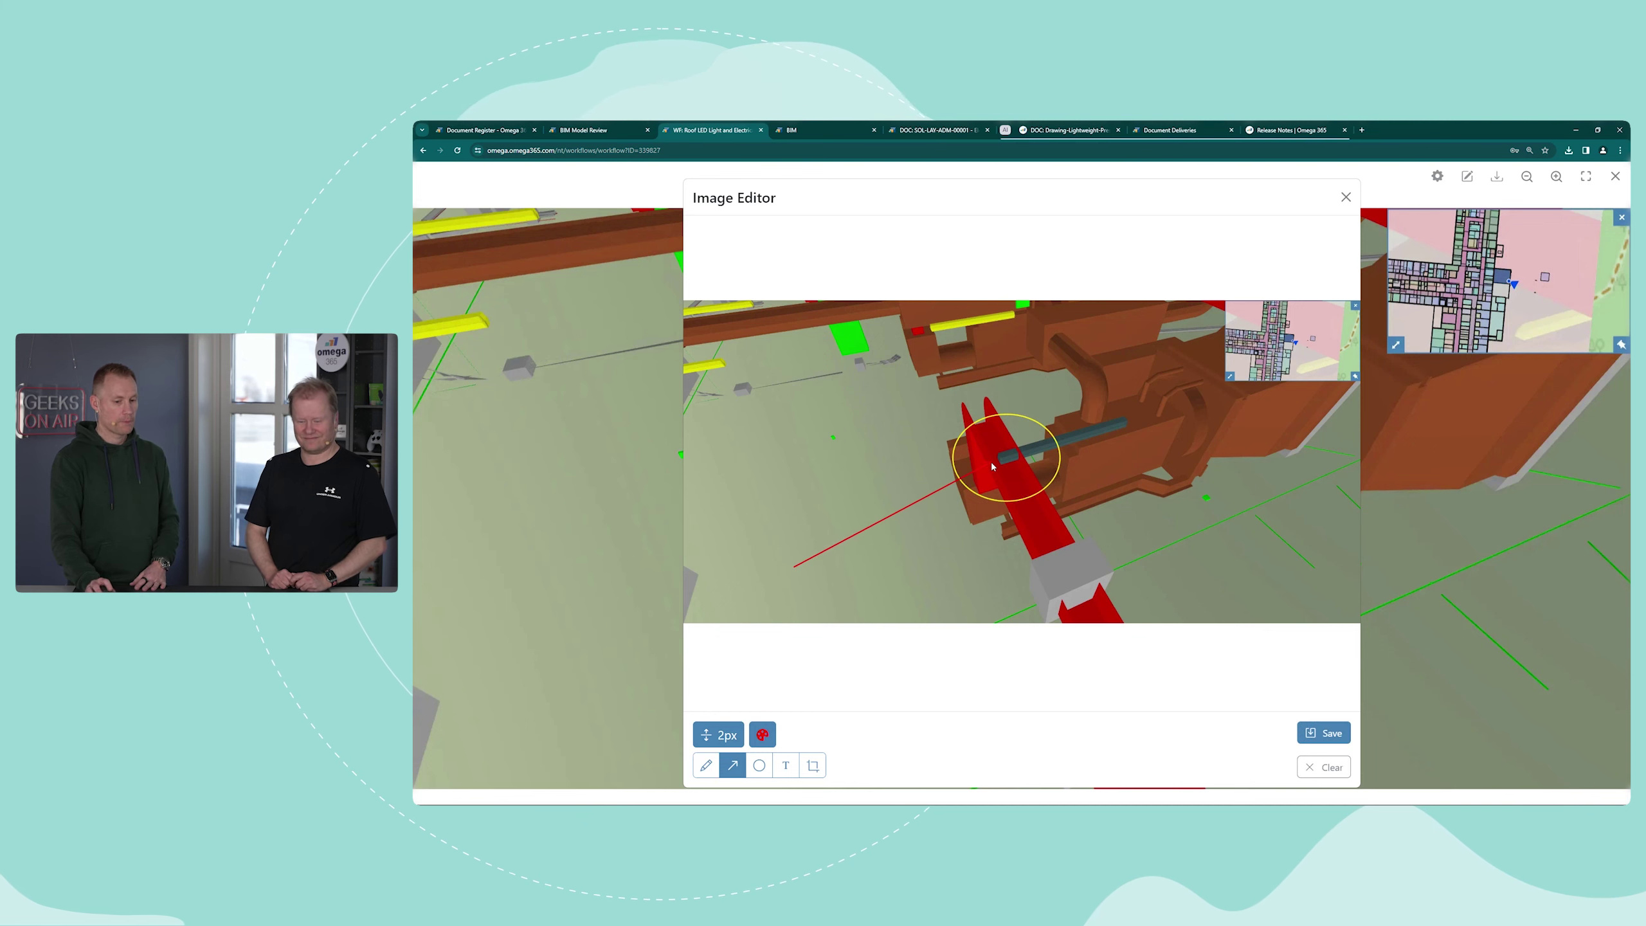
{"action": "left_click", "coordinate": [786, 766]}
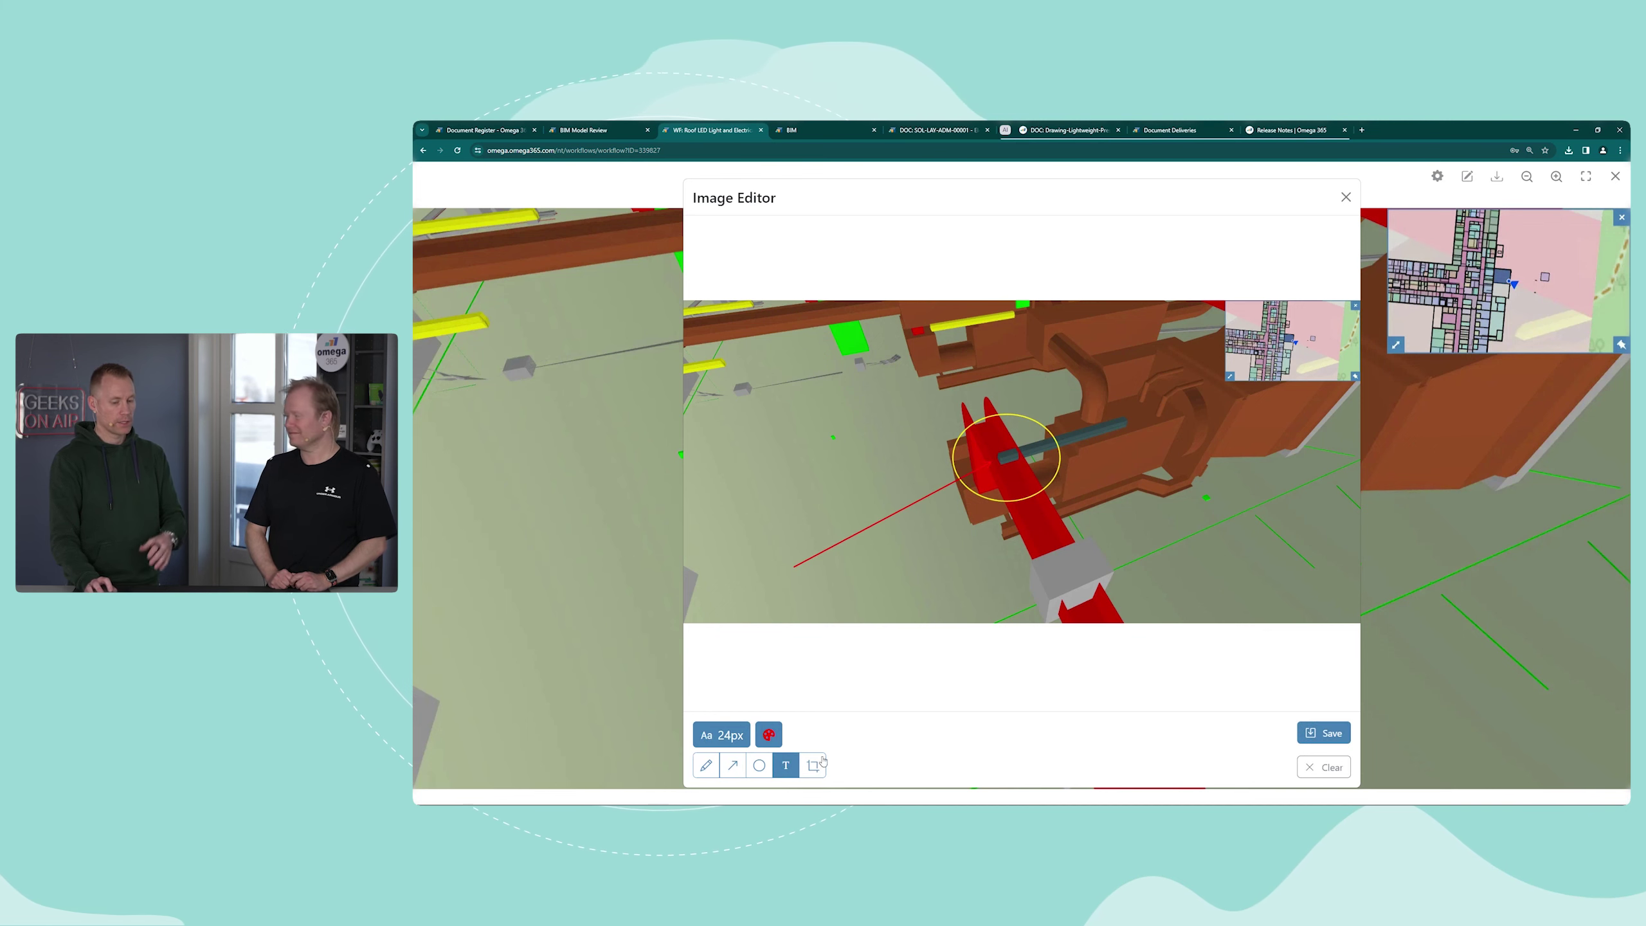
{"action": "left_click", "coordinate": [1324, 733]}
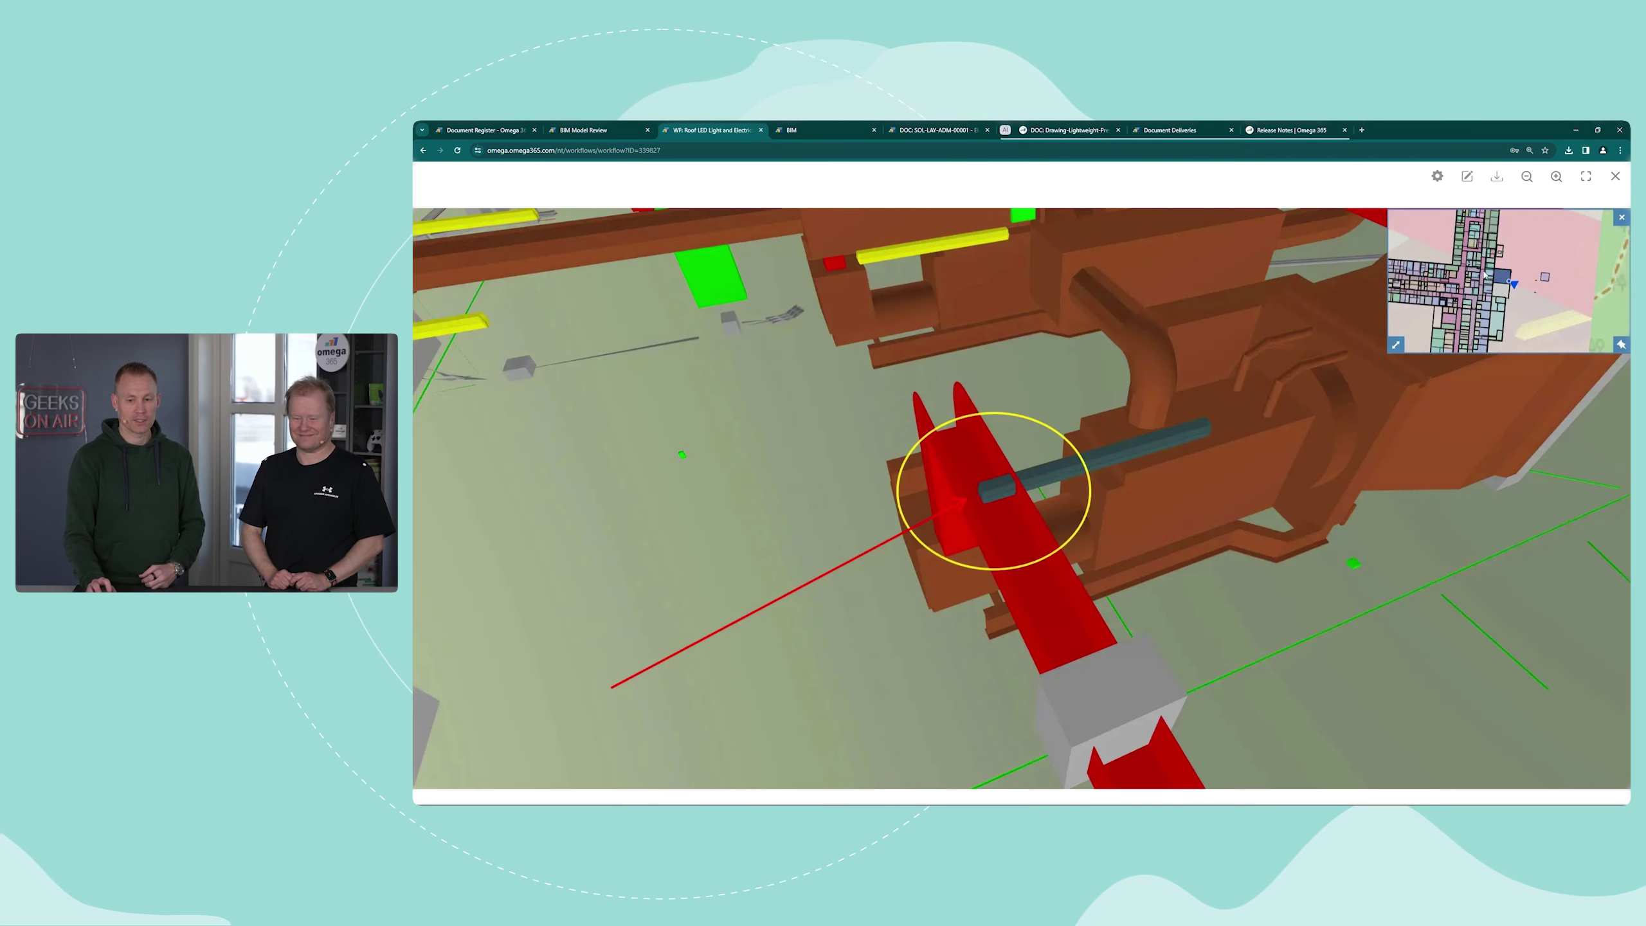
{"action": "left_click", "coordinate": [1616, 176]}
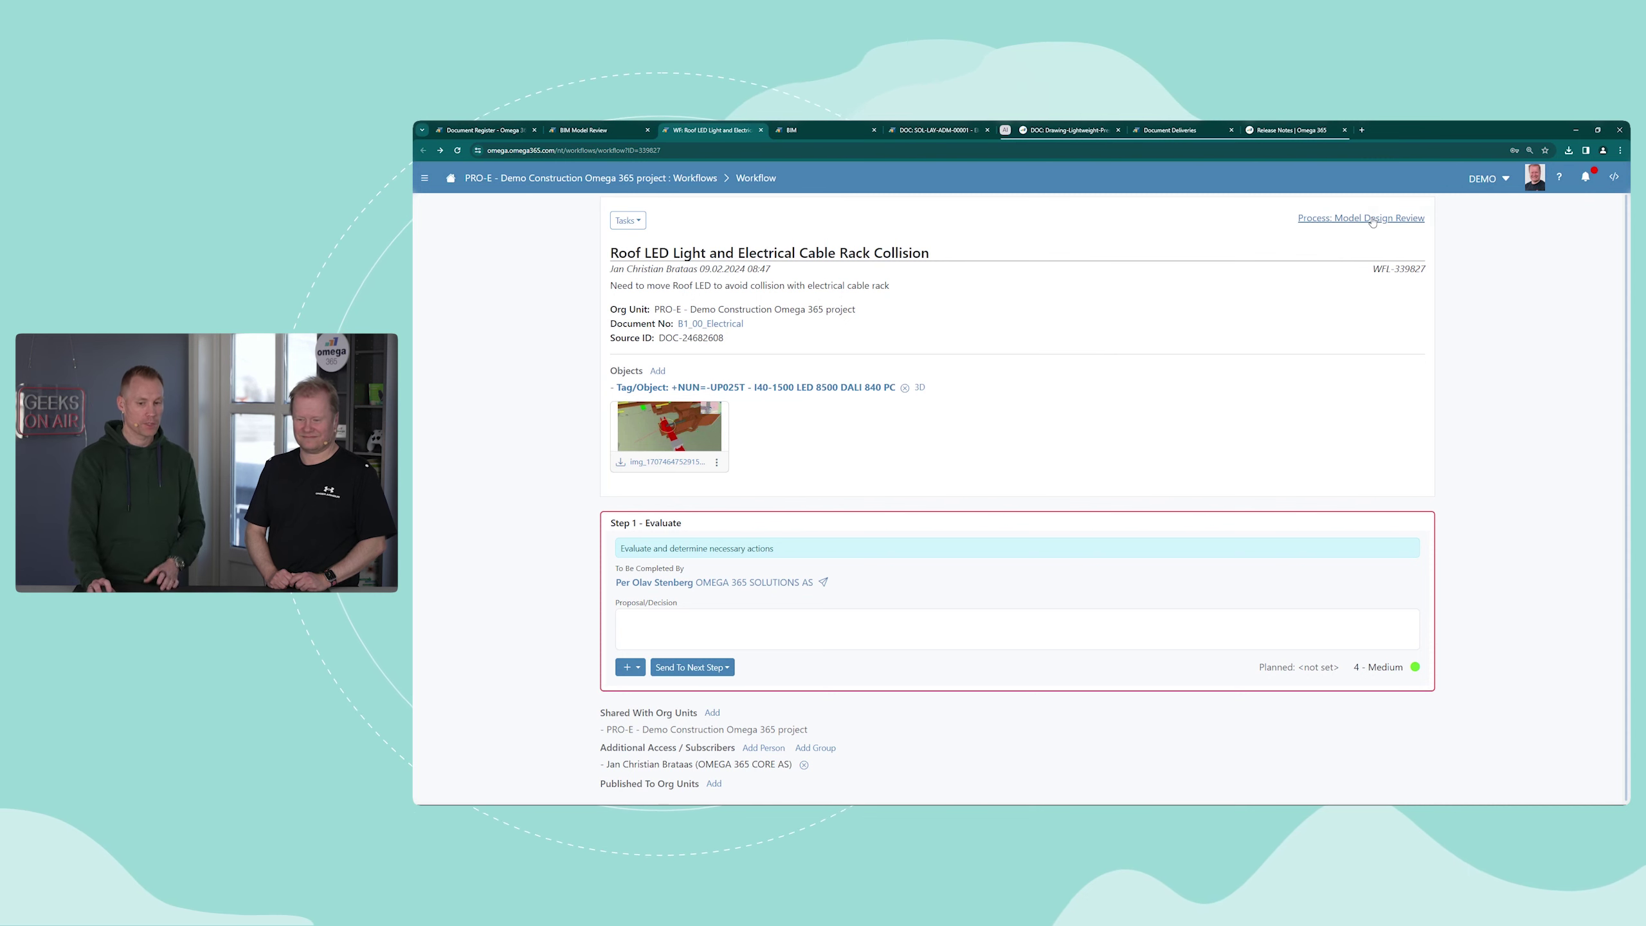
{"action": "left_click", "coordinate": [1347, 219]}
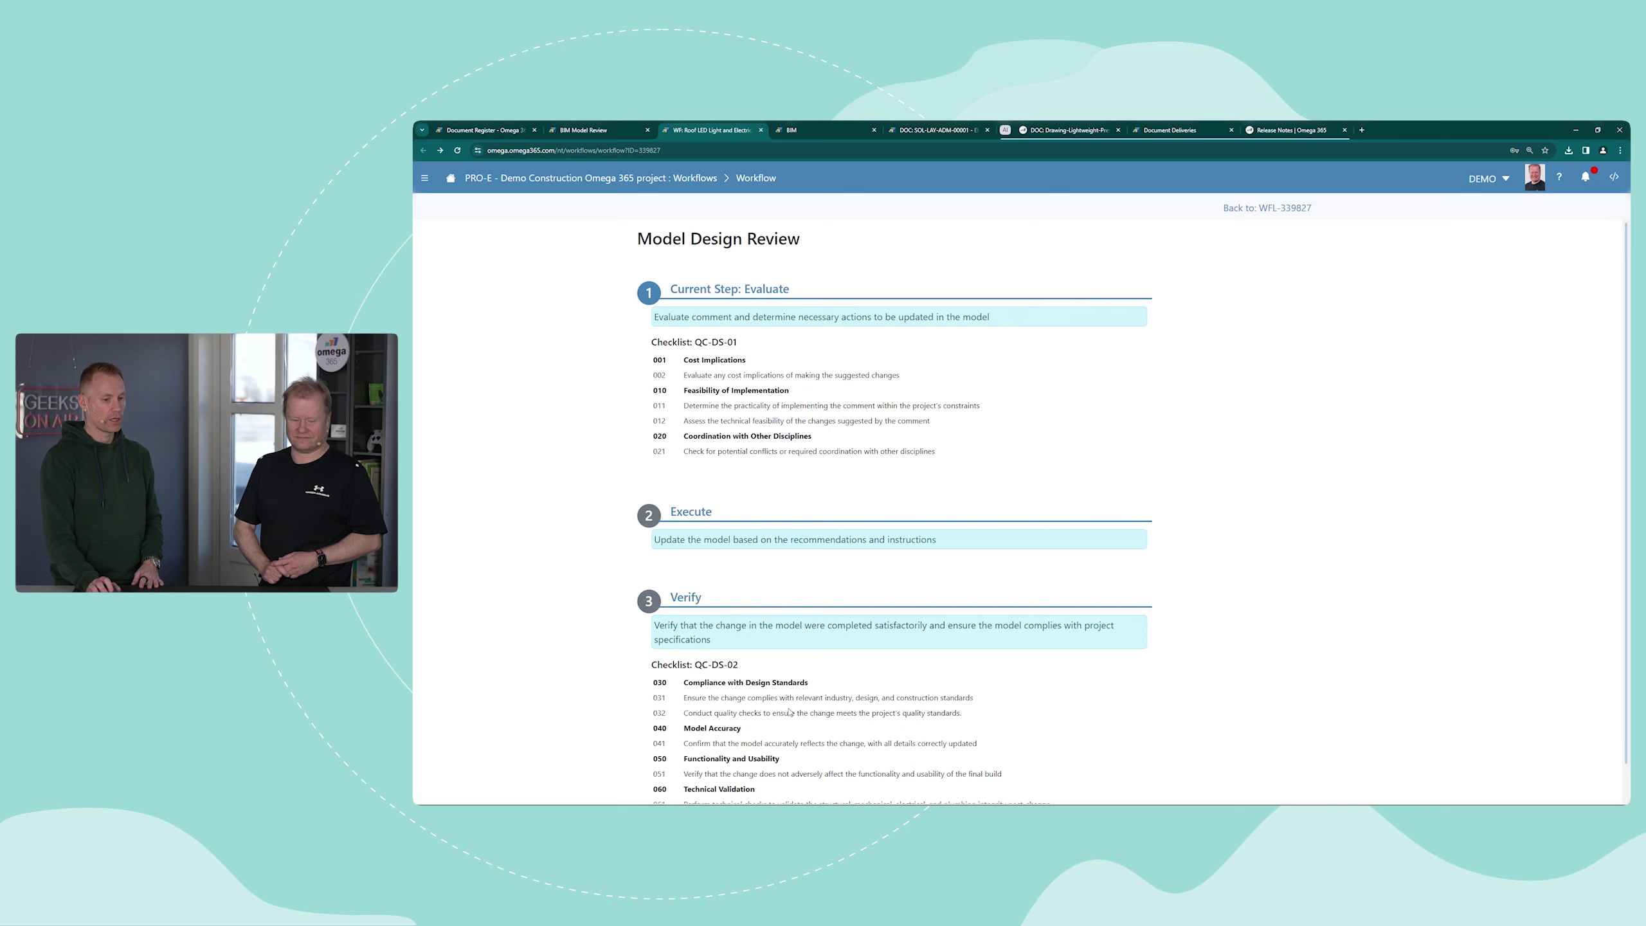
{"action": "scroll", "coordinate": [732, 370], "scroll_direction": "down", "scroll_amount": 1}
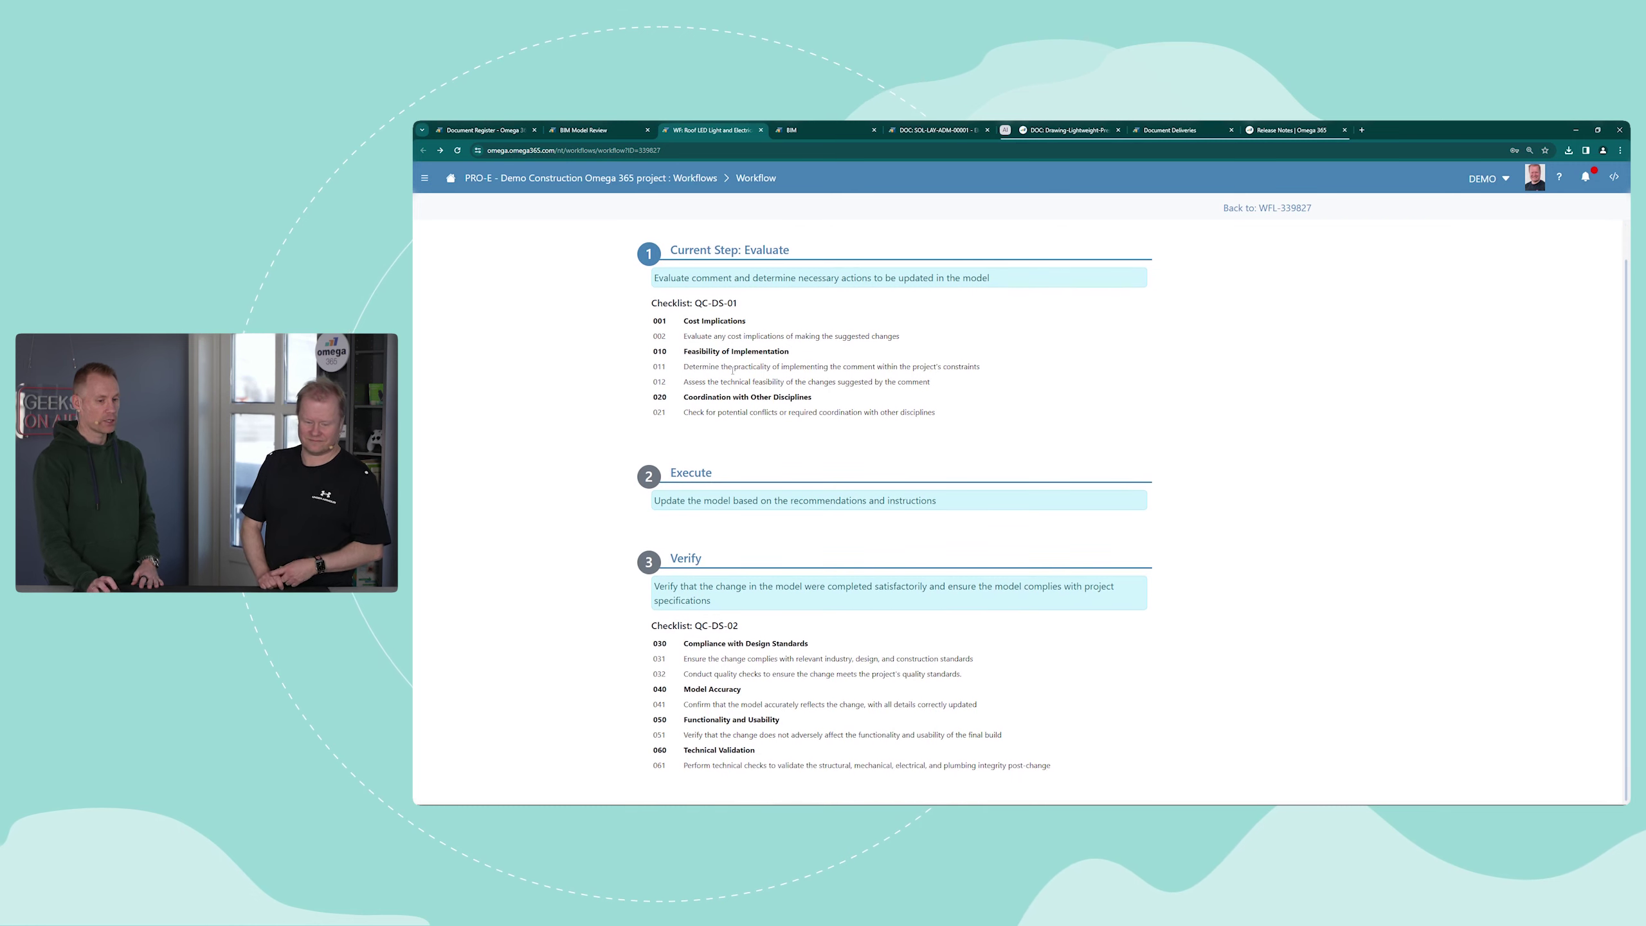
{"action": "left_click", "coordinate": [1261, 210]}
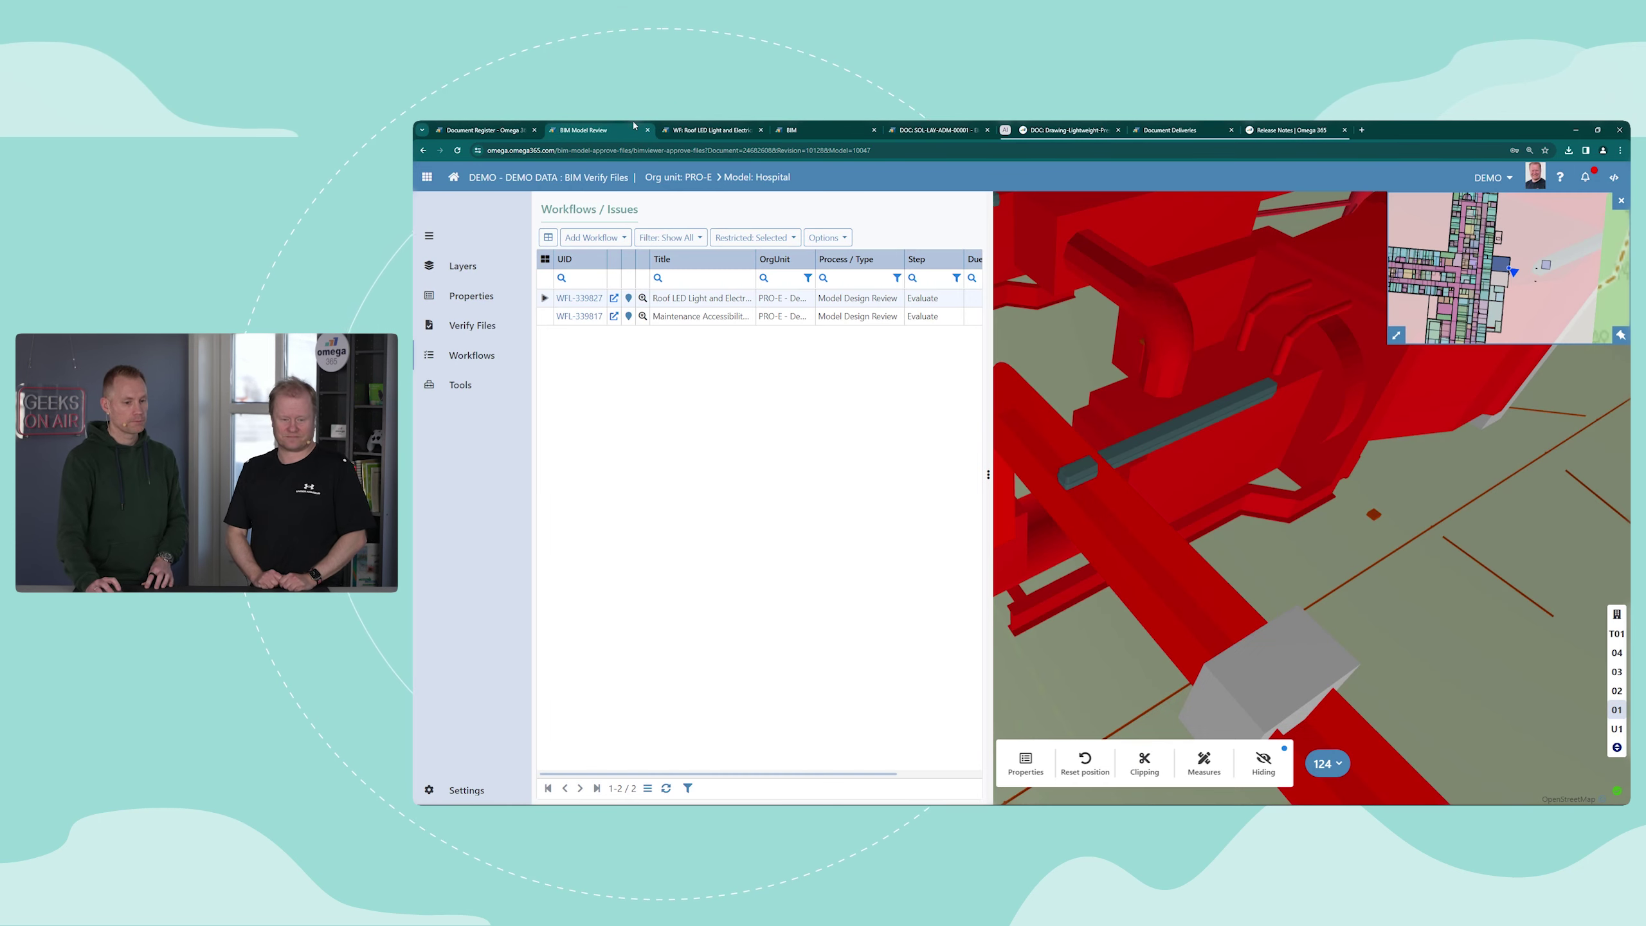
- Open the Electrical Layout Drawing SOL-LAY-ADM-00001, revision C, with its schematic preview
{"action": "left_click", "coordinate": [633, 123]}
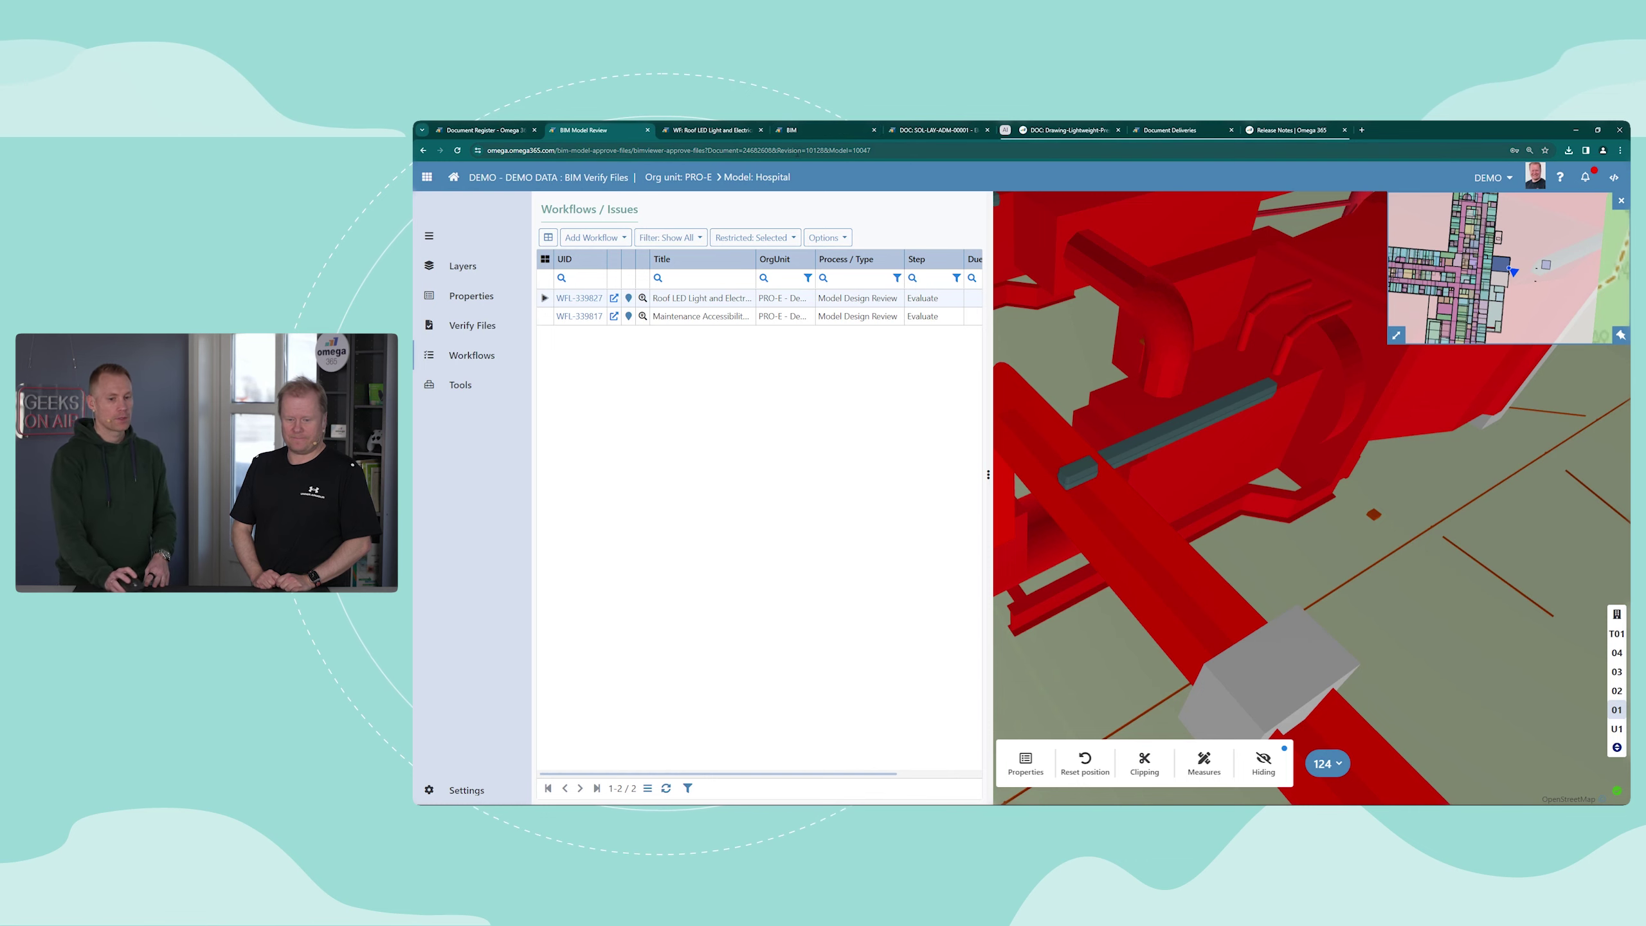
{"action": "left_click", "coordinate": [906, 127]}
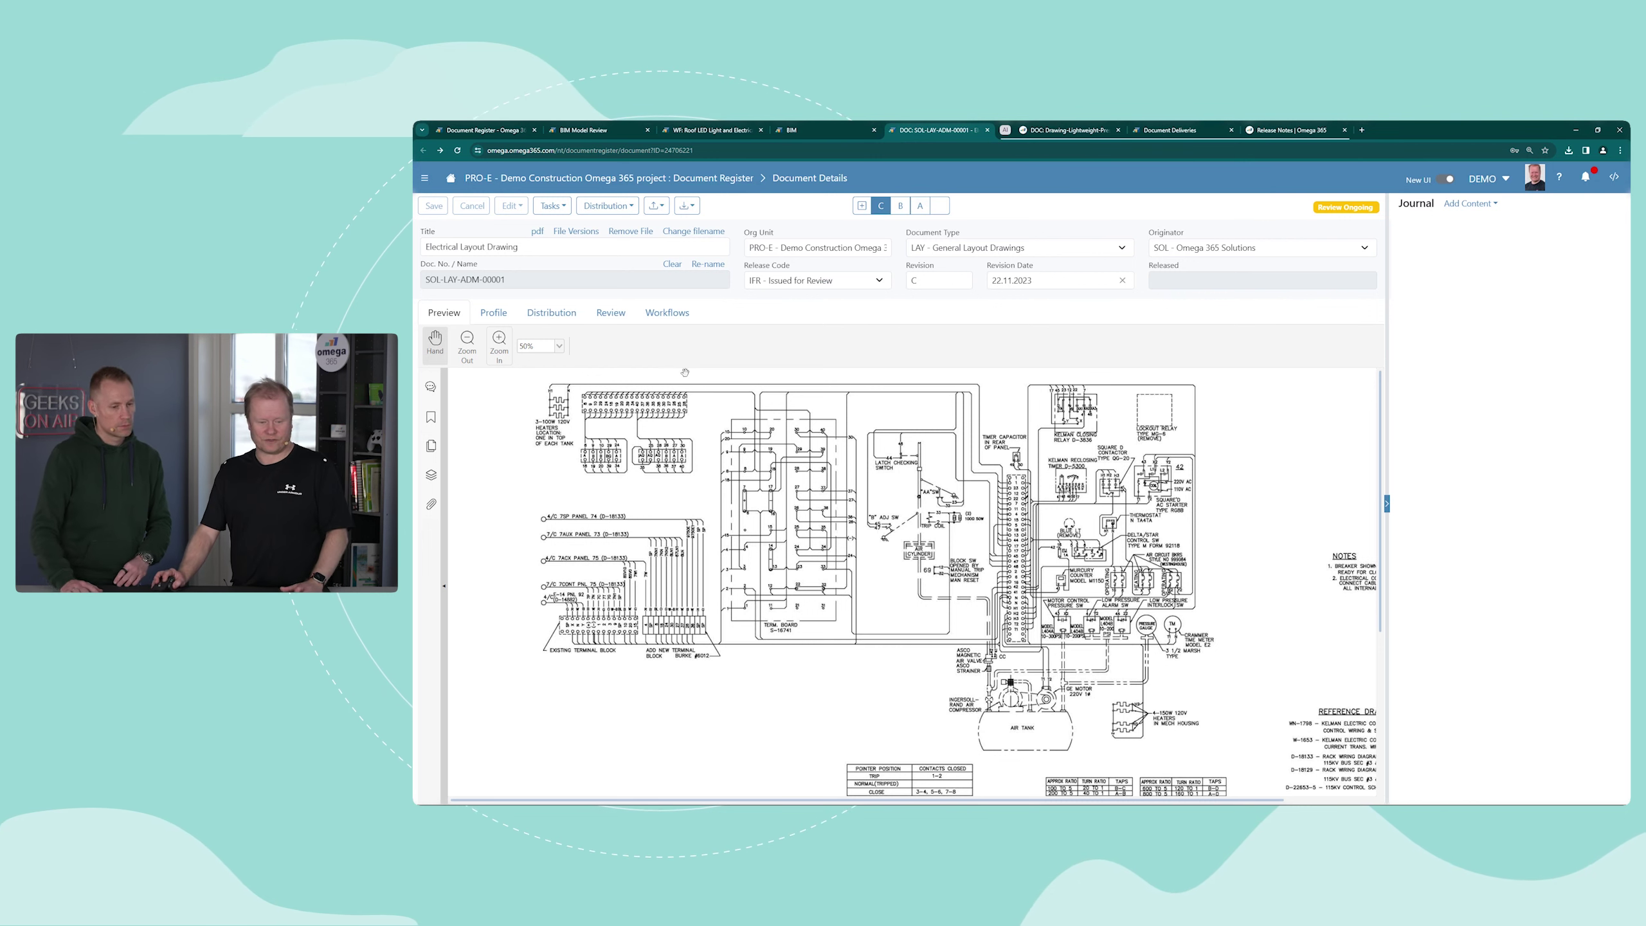
- Review the drawing's profile and review info, then open its 11-row review checklist
{"action": "left_click", "coordinate": [494, 314]}
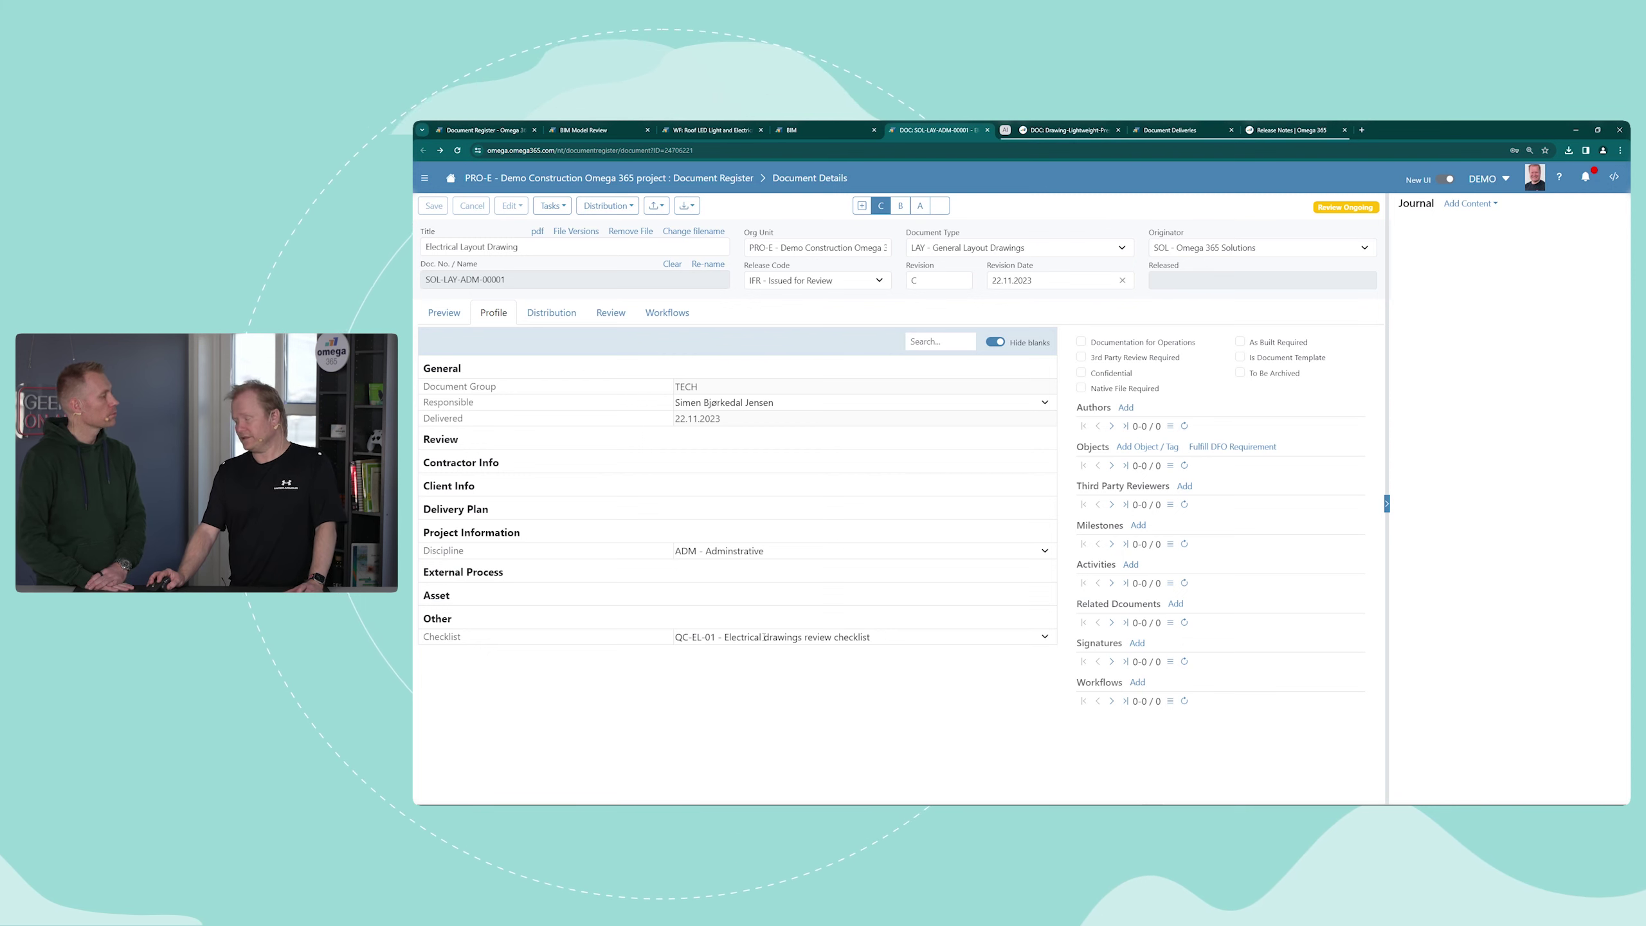
{"action": "left_click", "coordinate": [612, 313]}
{"action": "left_click", "coordinate": [452, 340]}
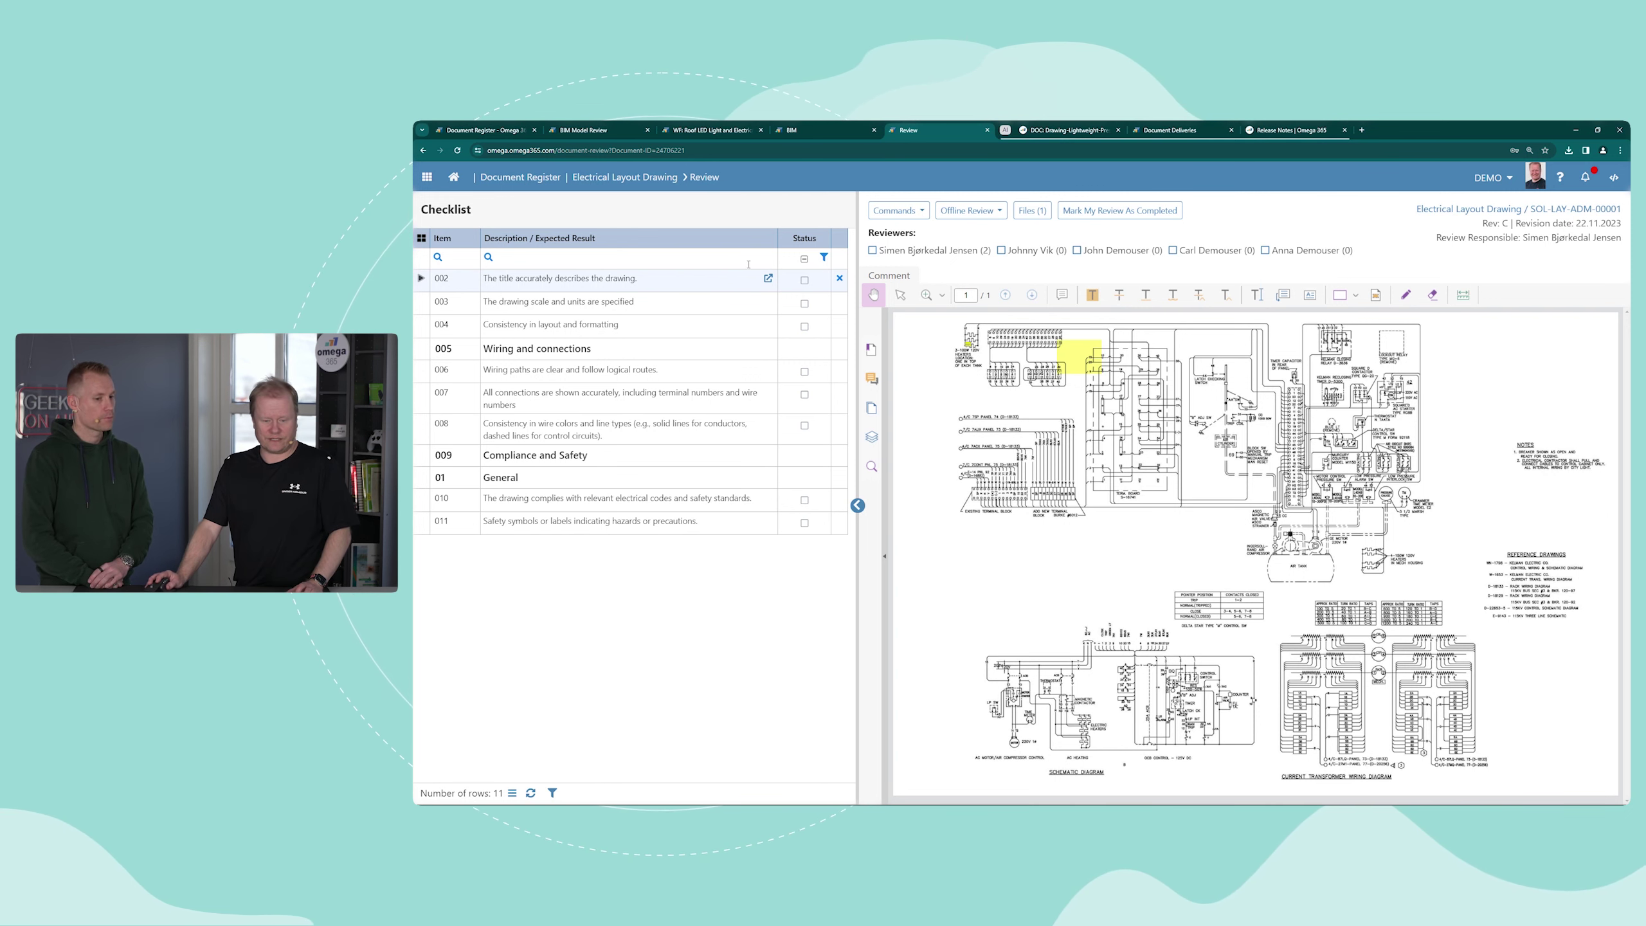
- Mark checklist items 002 and 003 Checked and 004 N/A, then open Drawing-Lightweight-Pressure-Vessels
{"action": "left_click", "coordinate": [804, 281]}
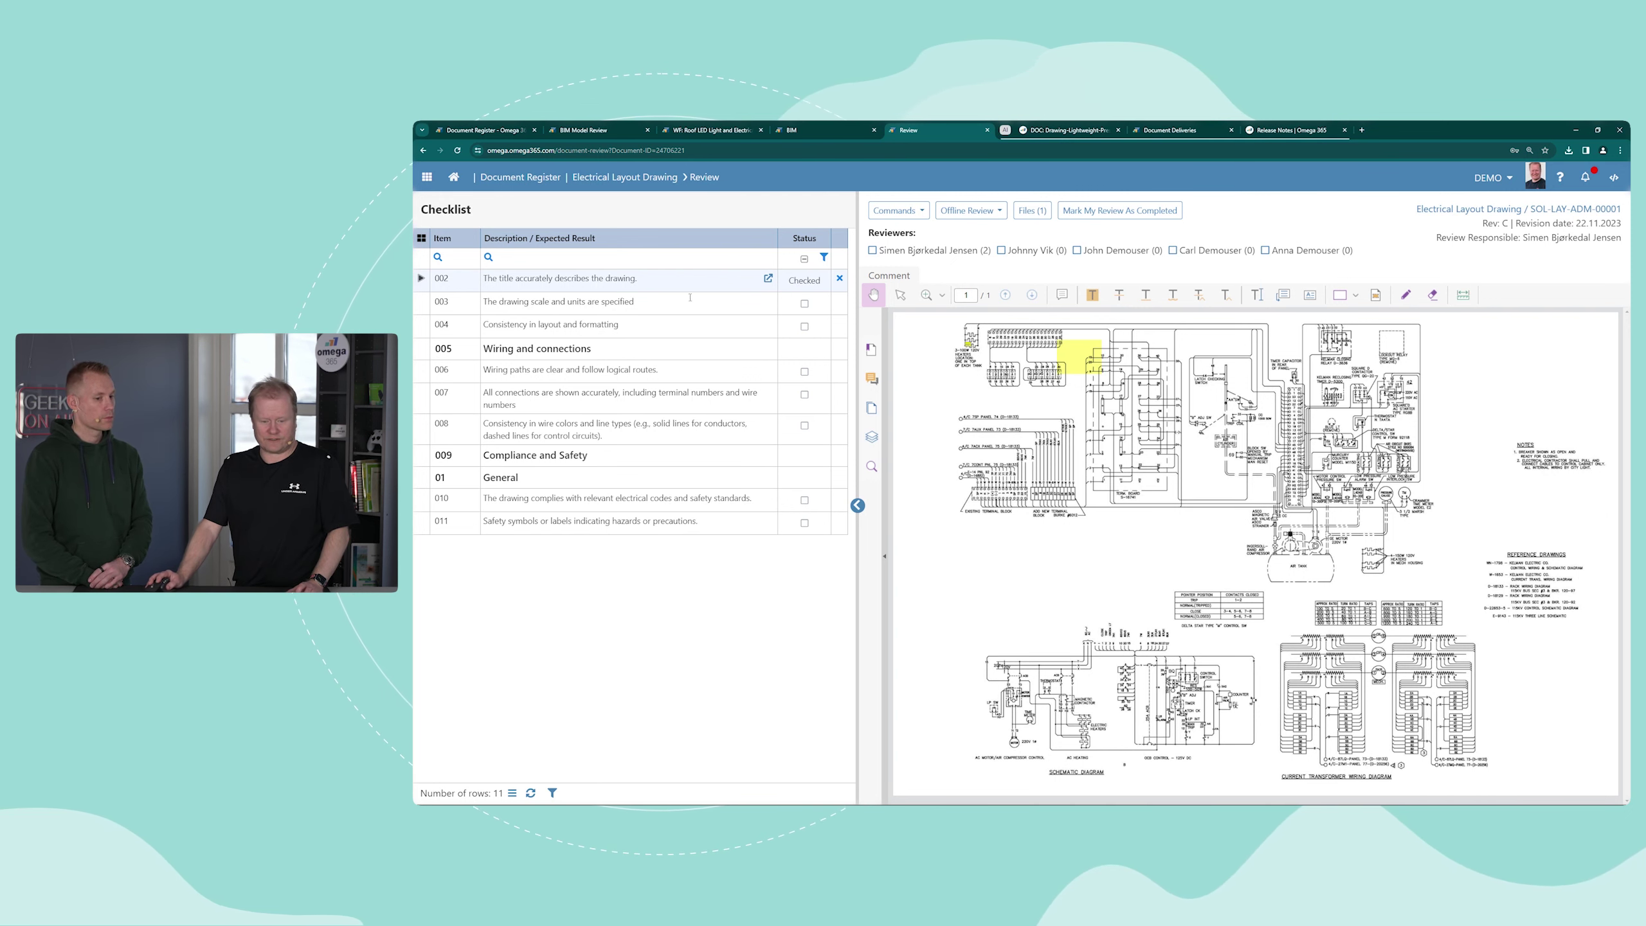
{"action": "left_click", "coordinate": [805, 304]}
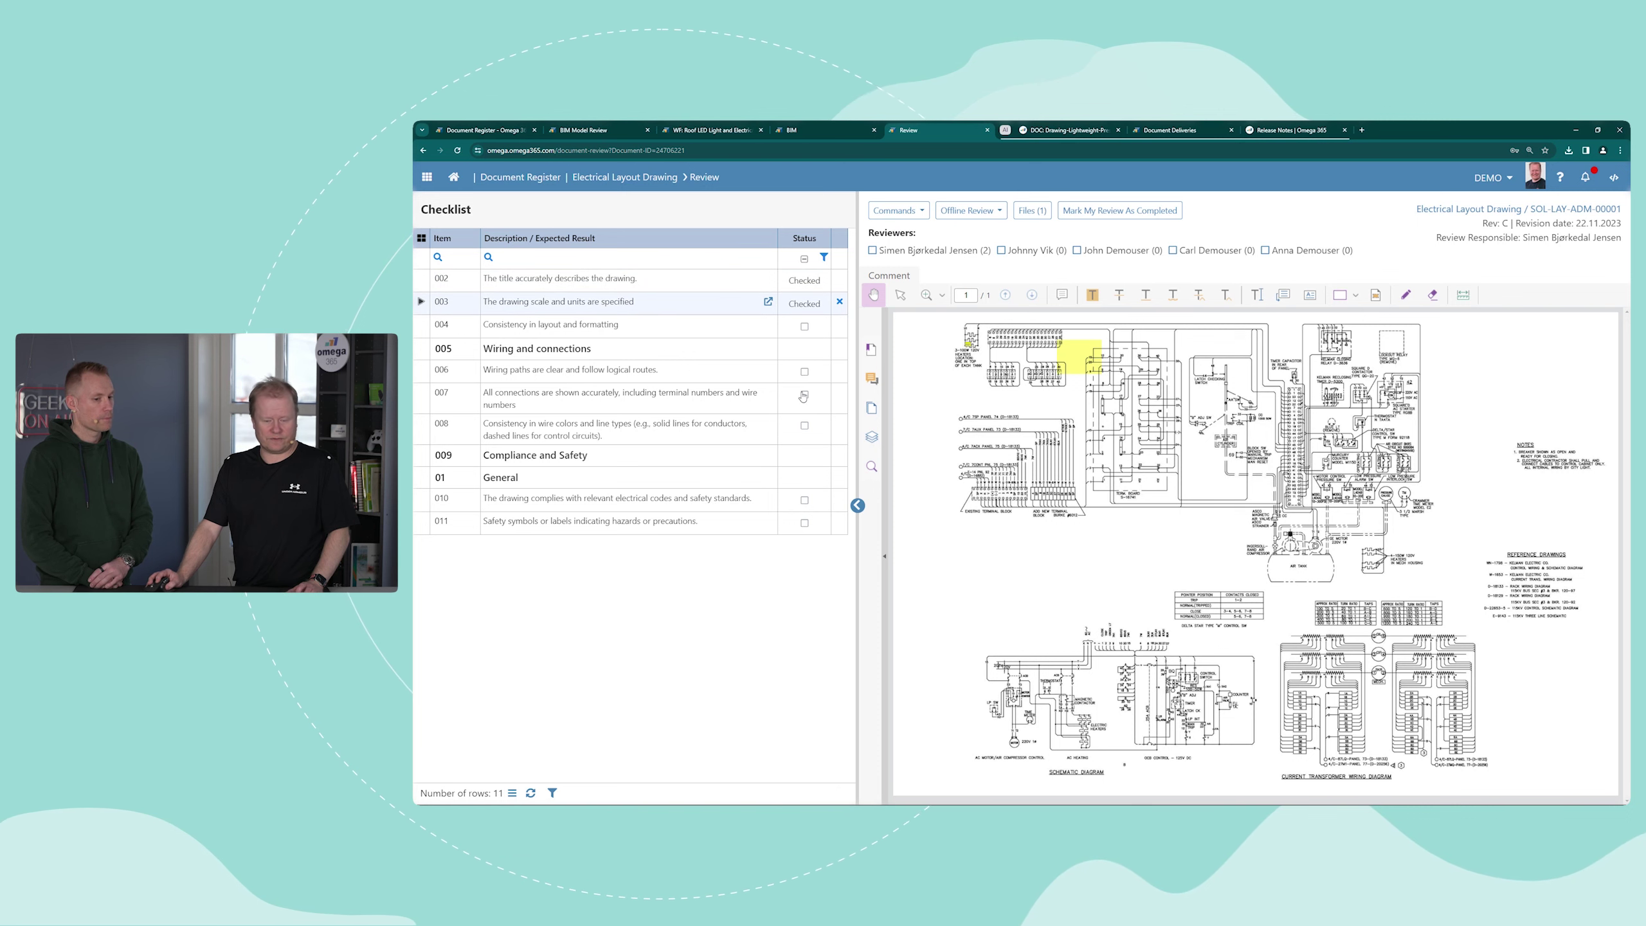
{"action": "left_click", "coordinate": [805, 326]}
{"action": "left_click", "coordinate": [805, 326]}
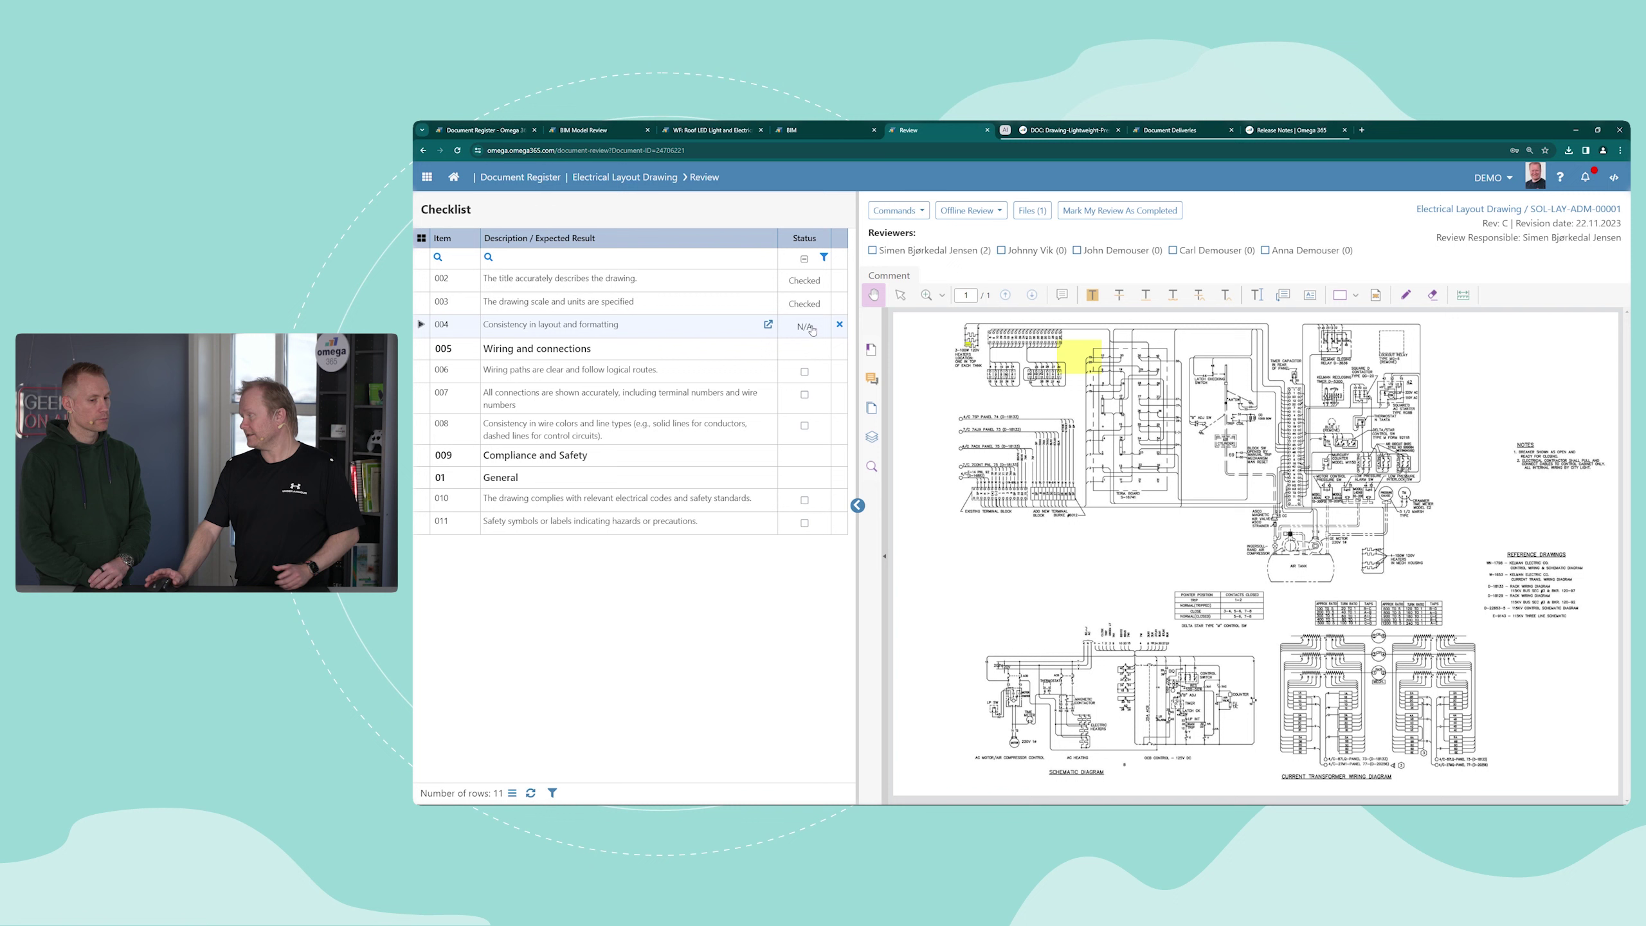
{"action": "mouse_move", "coordinate": [812, 330]}
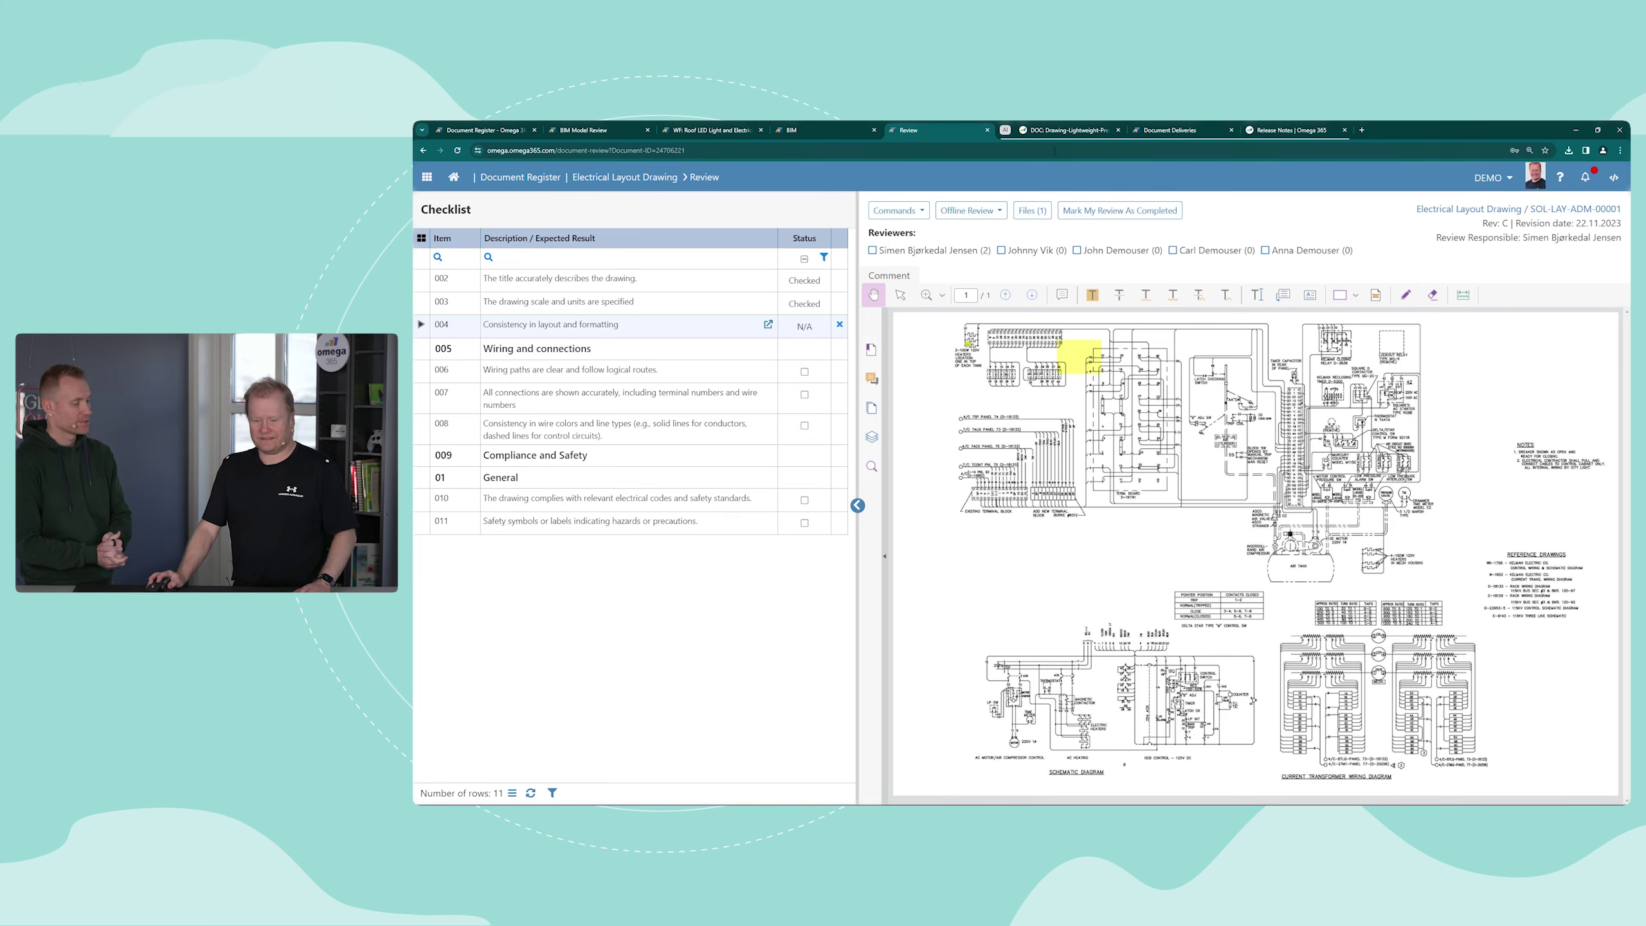
{"action": "left_click", "coordinate": [1060, 130]}
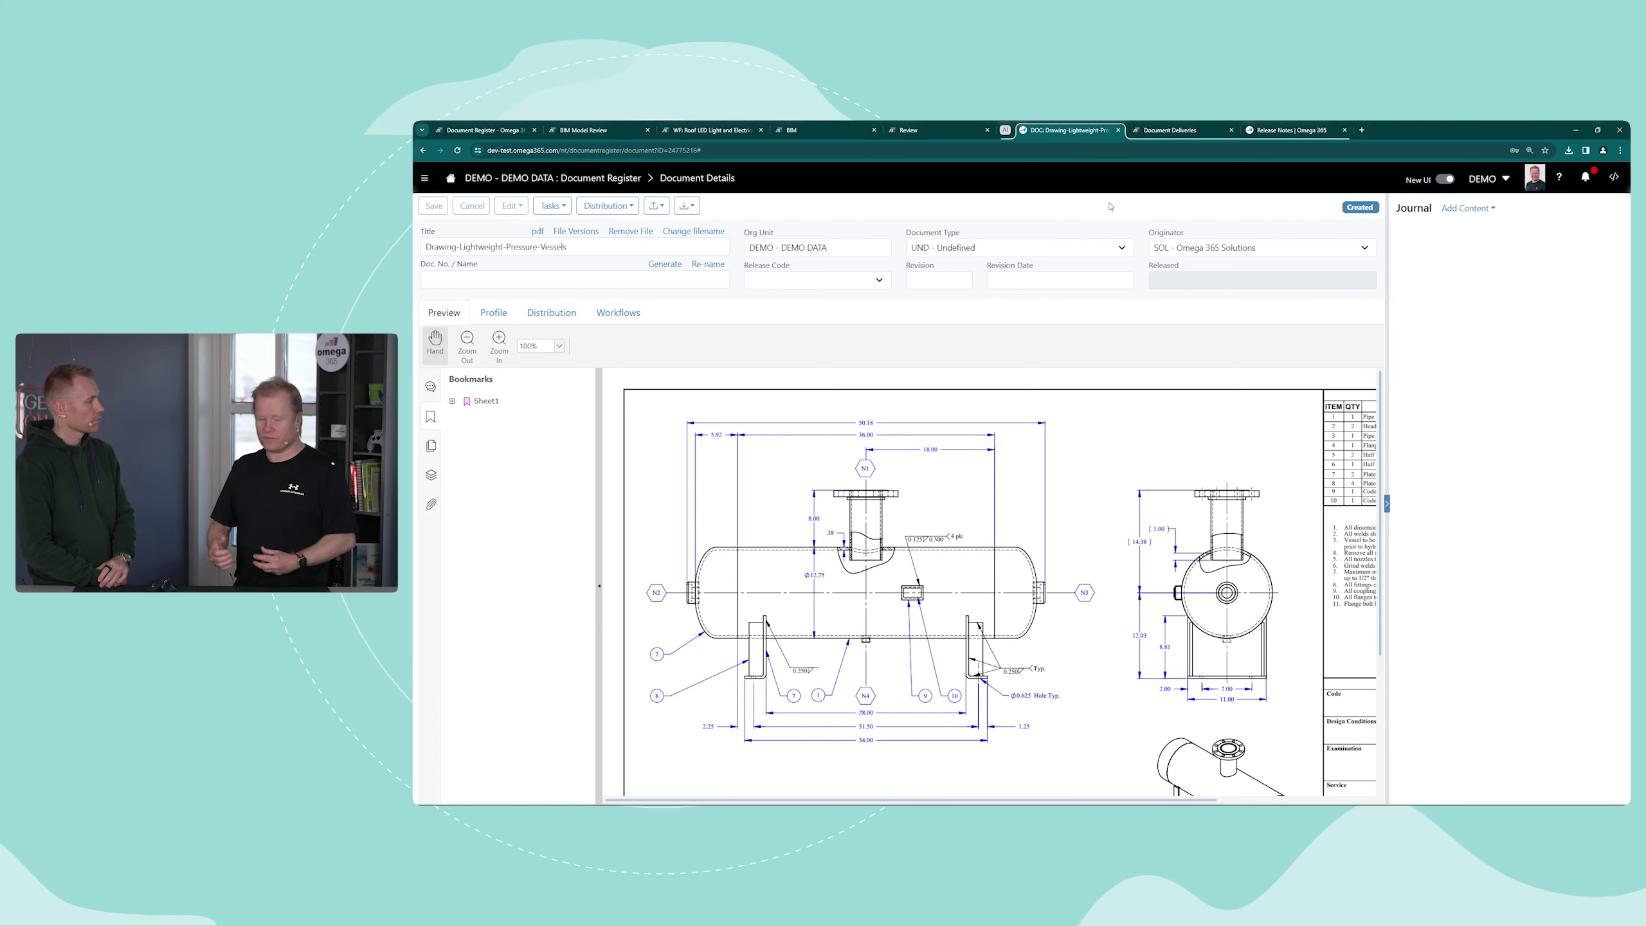
- Run AI Analysis on the pressure-vessel drawing's properties, then view the Document Deliveries page
{"action": "left_click", "coordinate": [552, 206]}
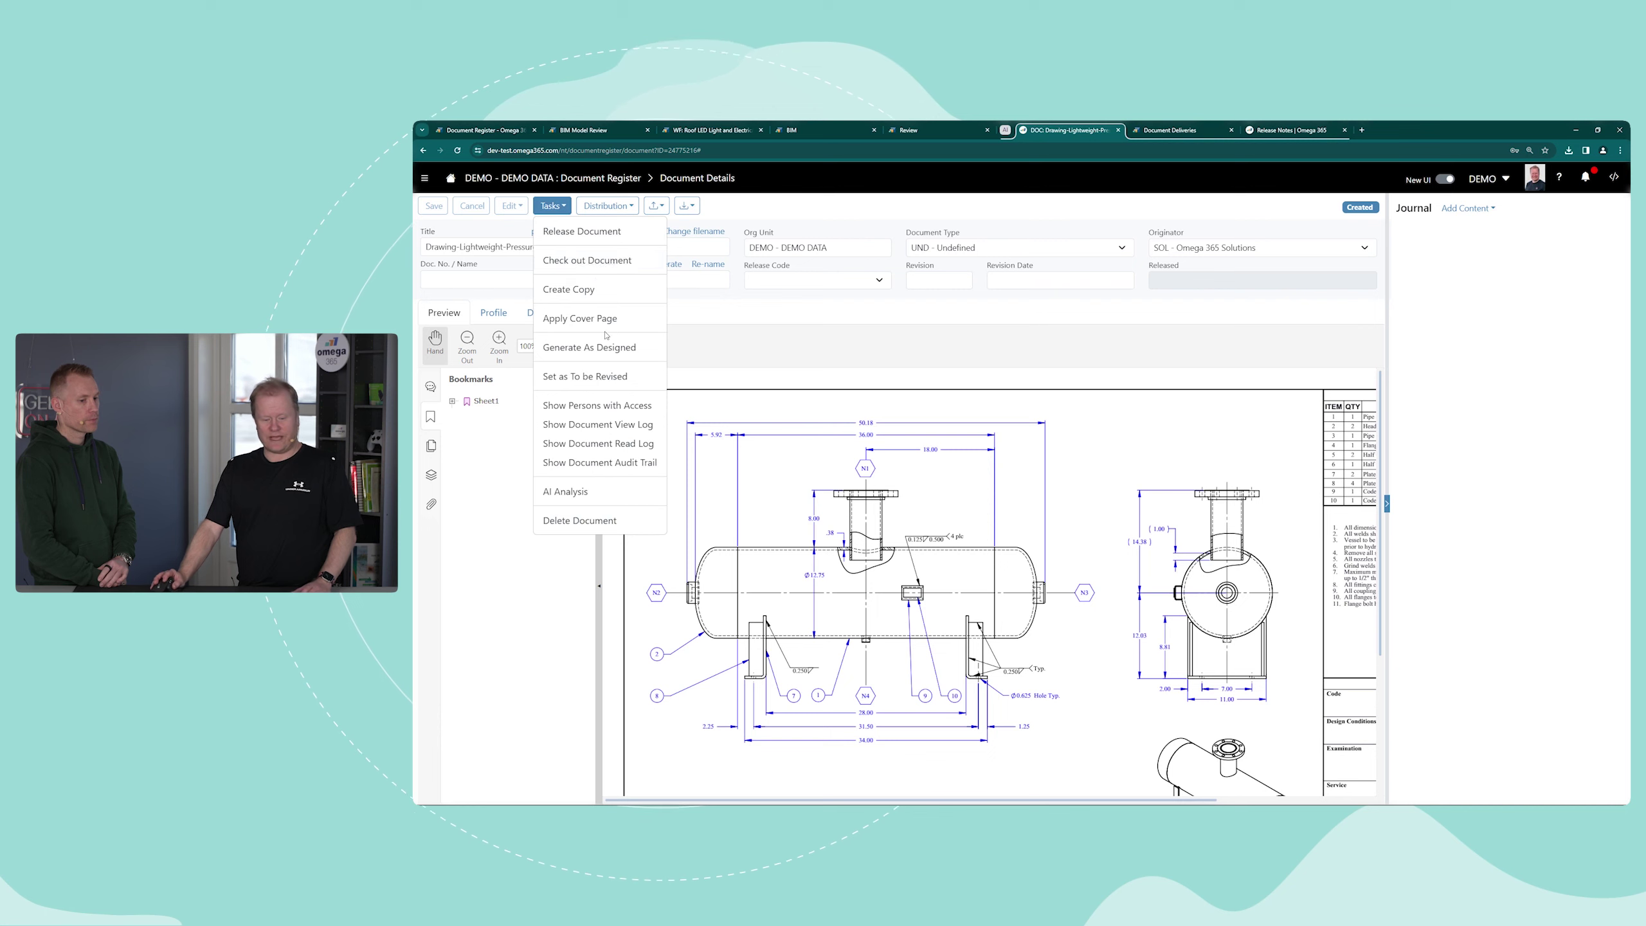
{"action": "left_click", "coordinate": [566, 491]}
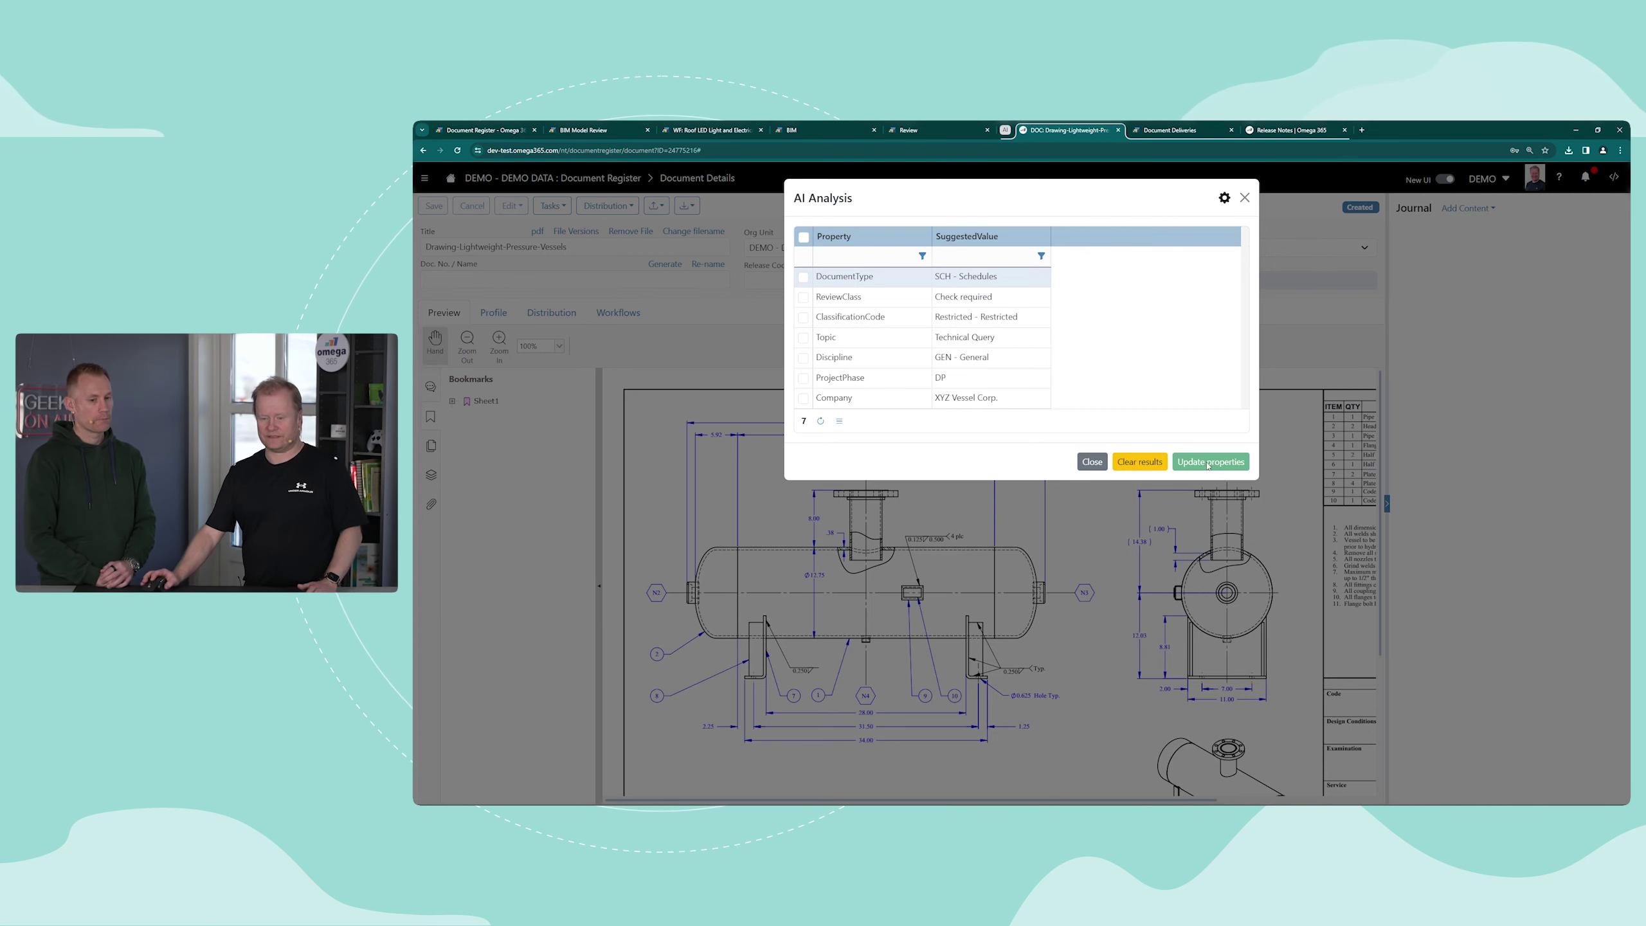
{"action": "left_click", "coordinate": [1174, 132]}
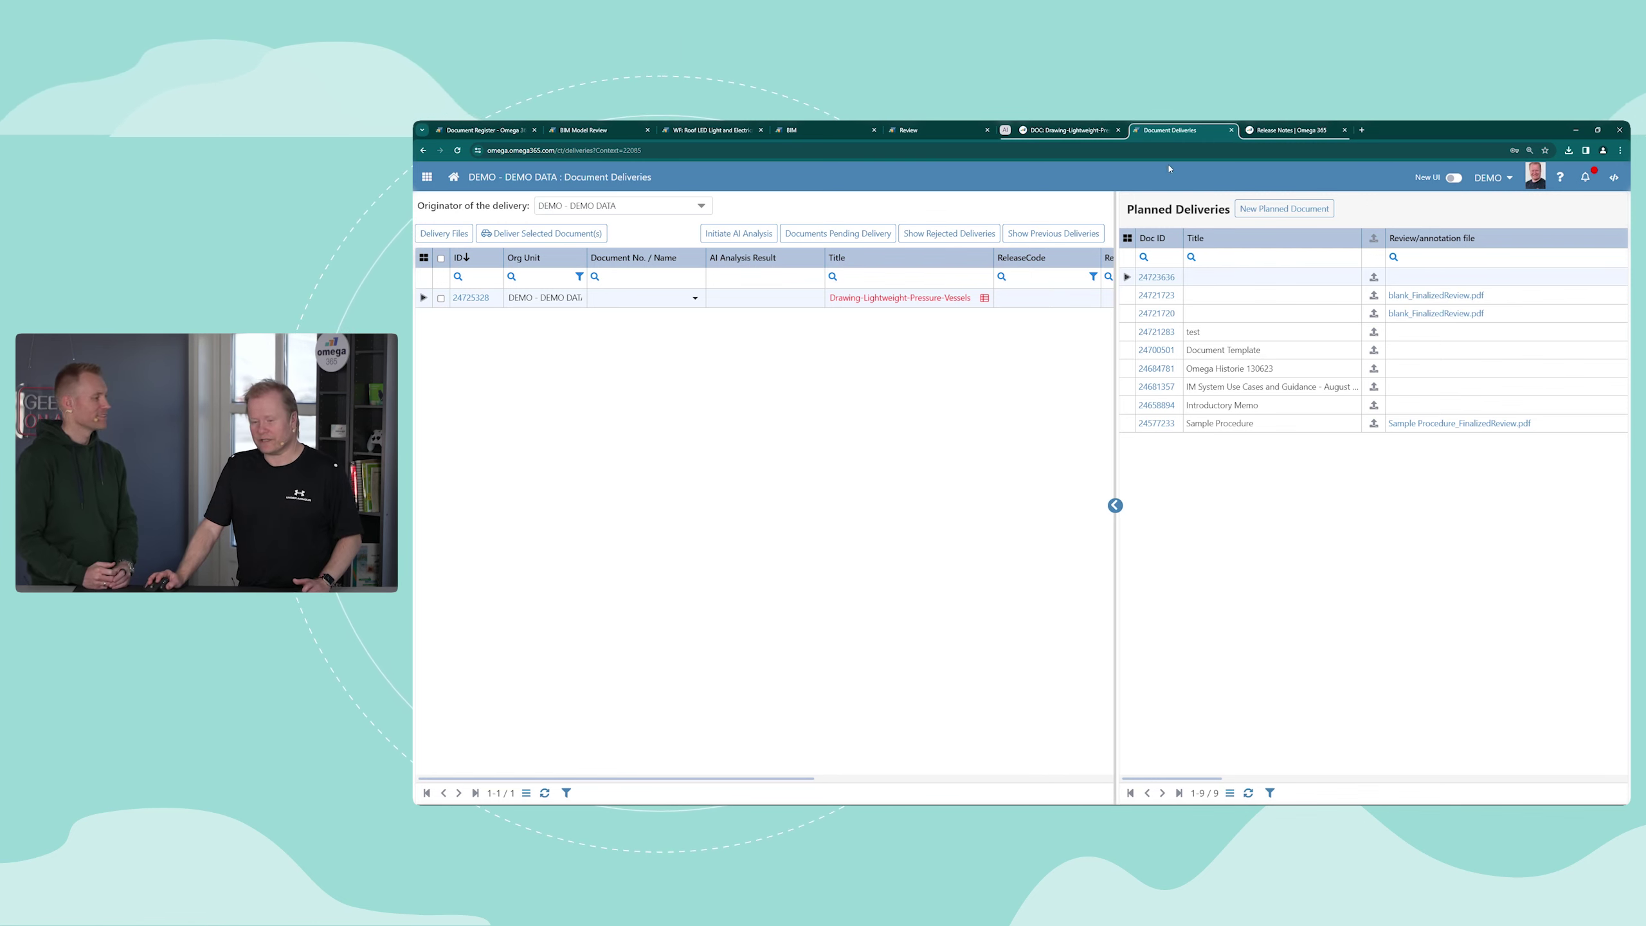
- Bring up the Release Notes | Omega 365 page listing the last 30 days' changes
{"action": "left_click", "coordinate": [1286, 130]}
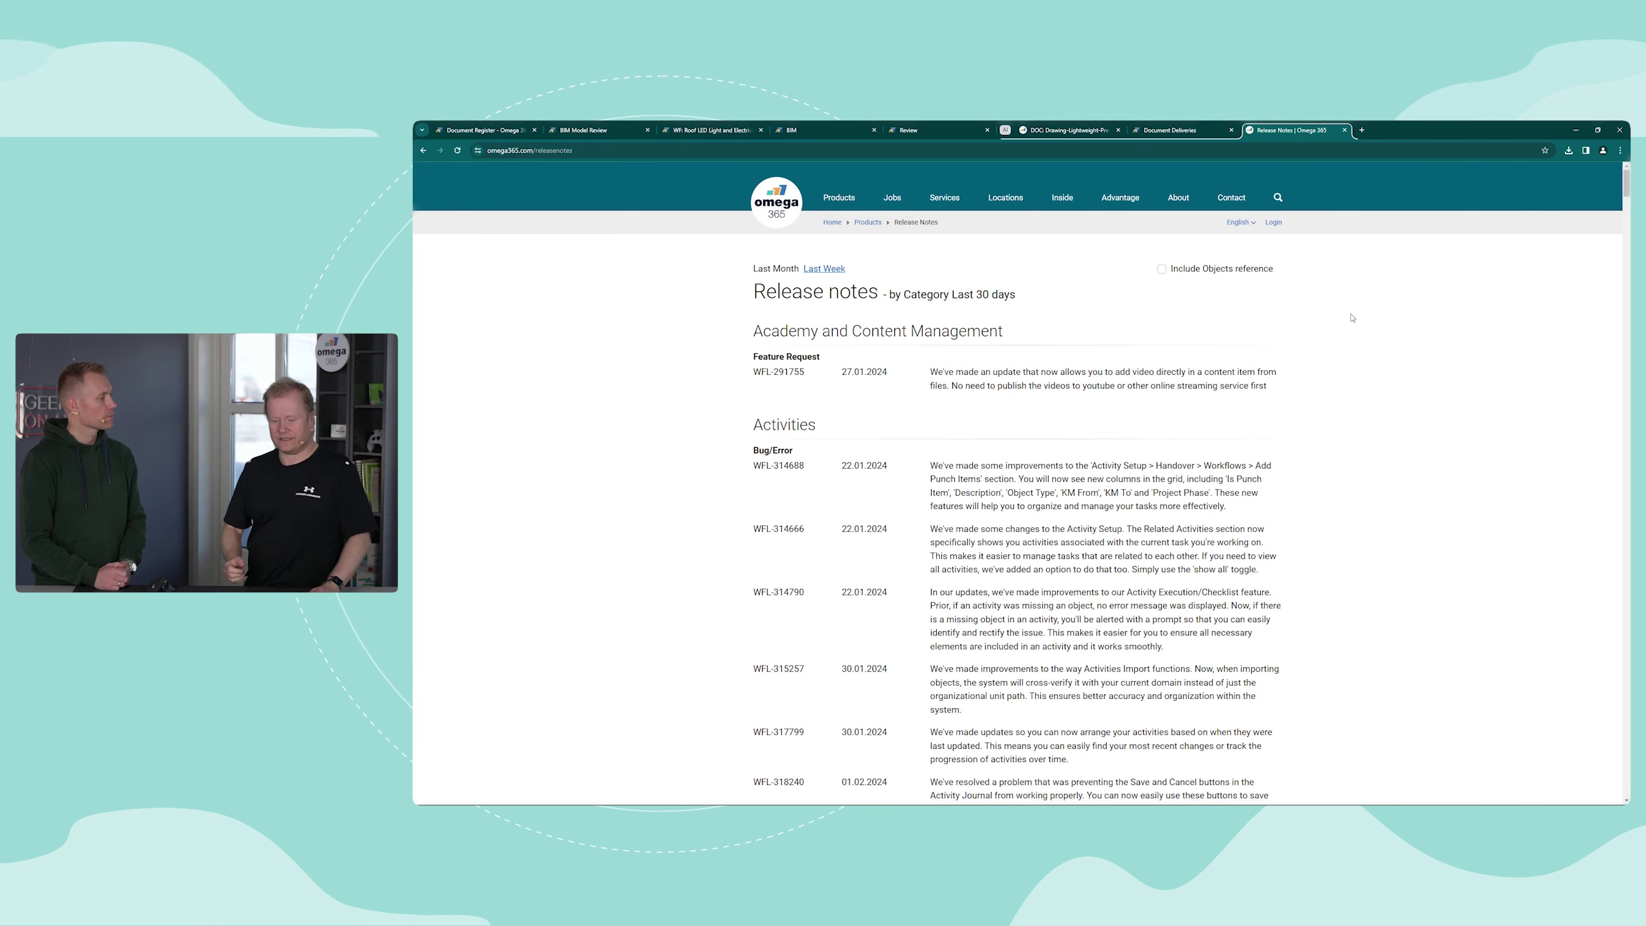
{"action": "scroll", "coordinate": [1364, 564], "scroll_direction": "down", "scroll_amount": 20}
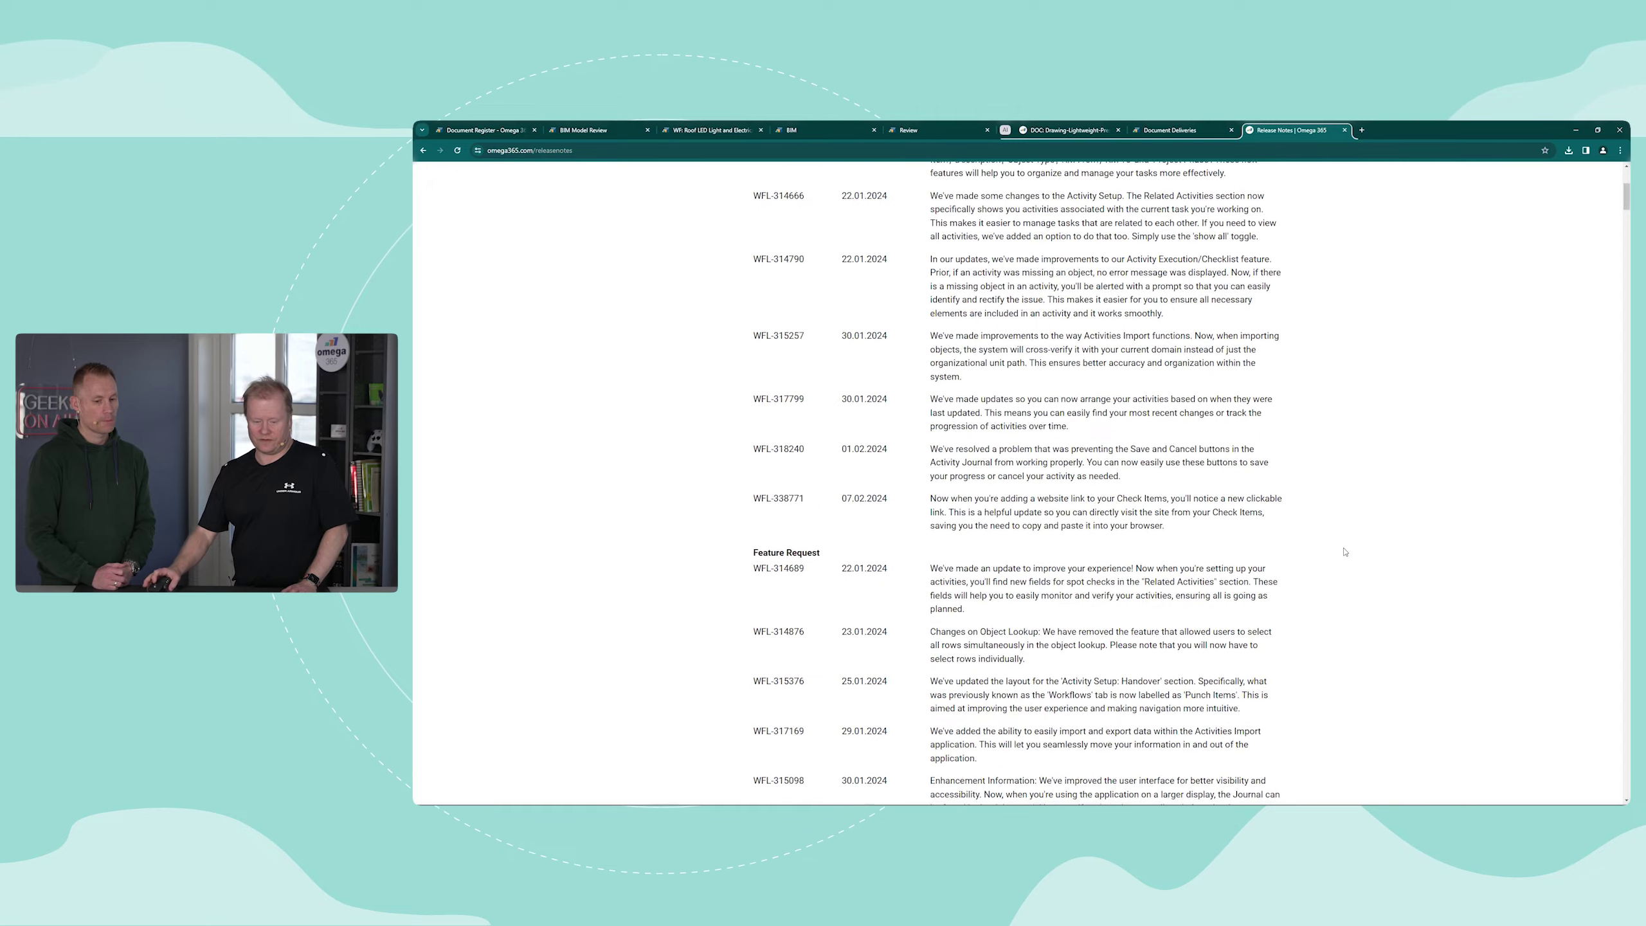
{"action": "scroll", "coordinate": [1343, 552], "scroll_direction": "down", "scroll_amount": 20}
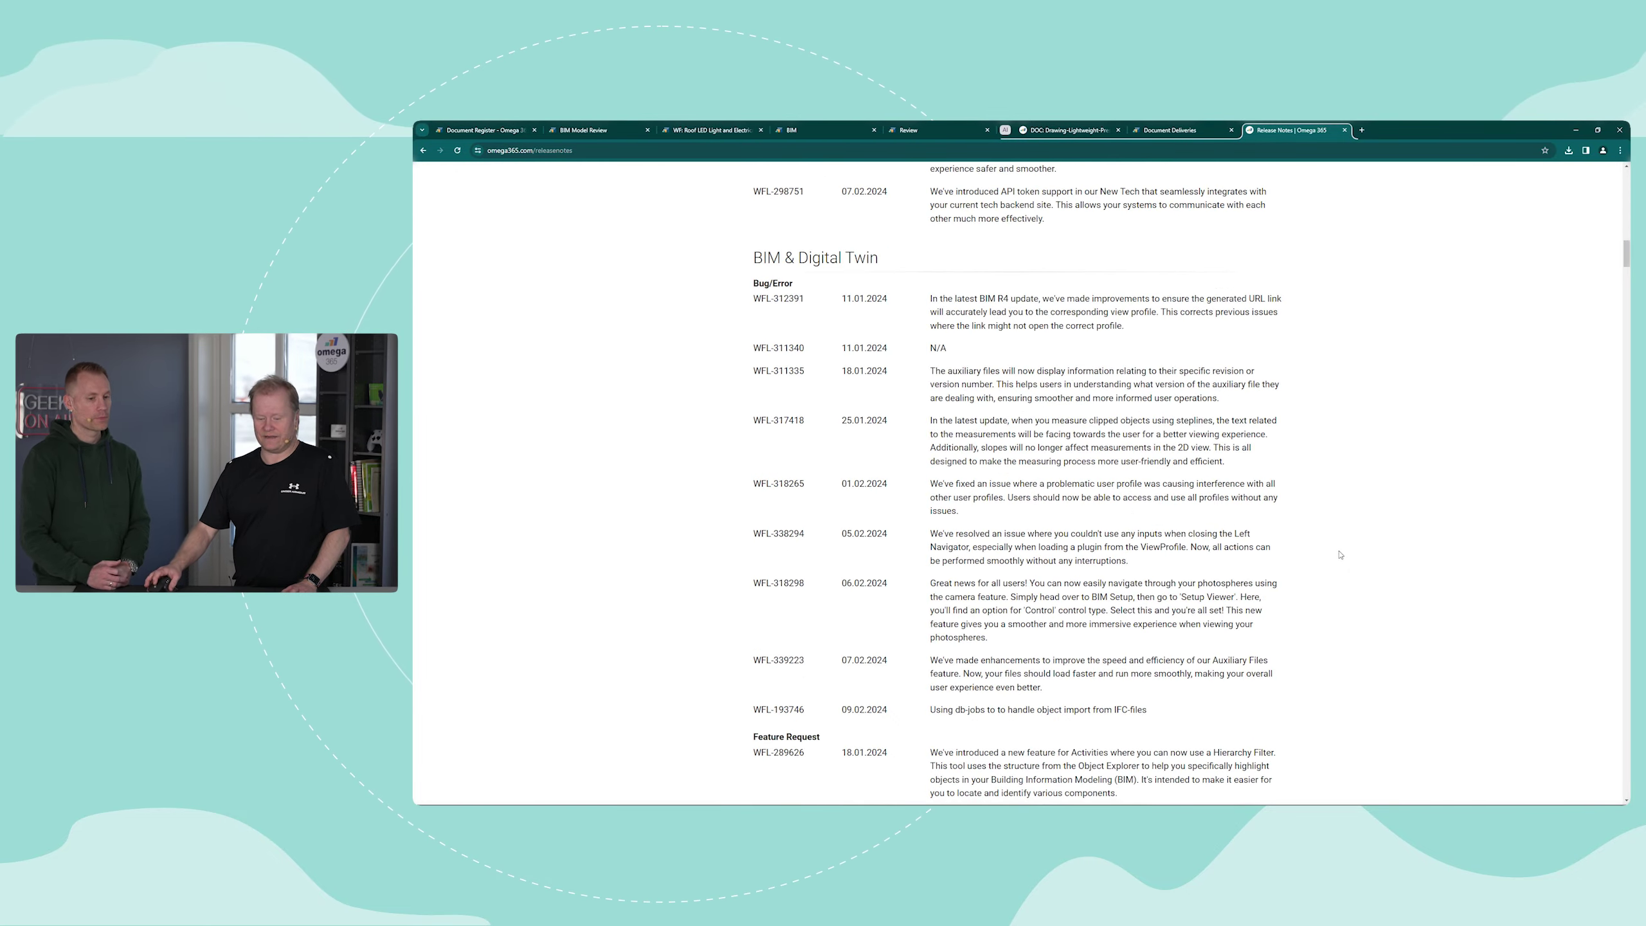
{"action": "scroll", "coordinate": [1331, 564], "scroll_direction": "down", "scroll_amount": 15}
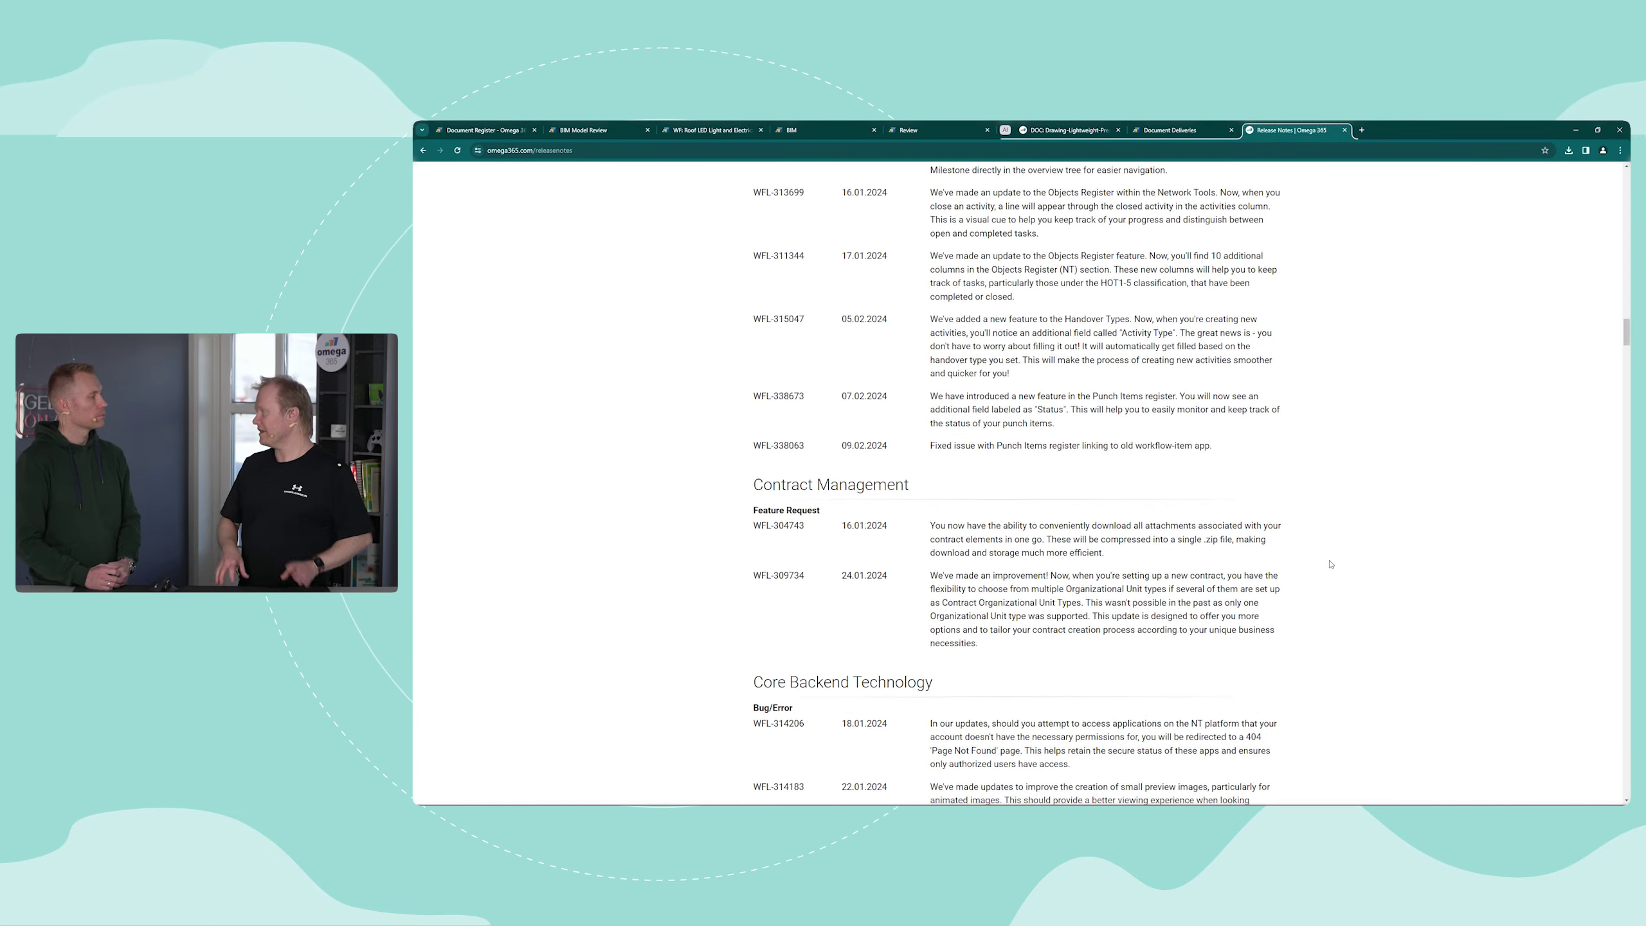